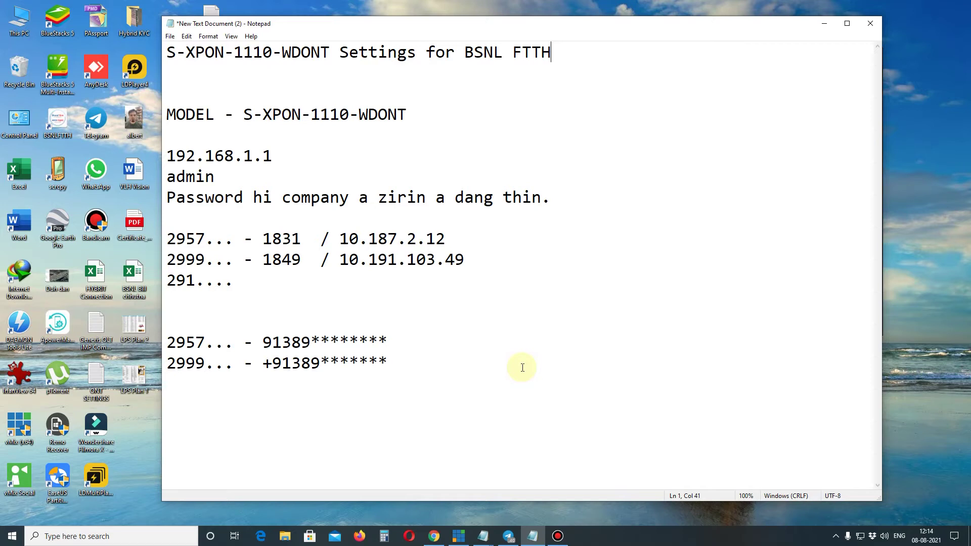
Step: Highlight the router model line in the BSNL FTTH notes, then switch to Chrome
drag(407, 114, 144, 111)
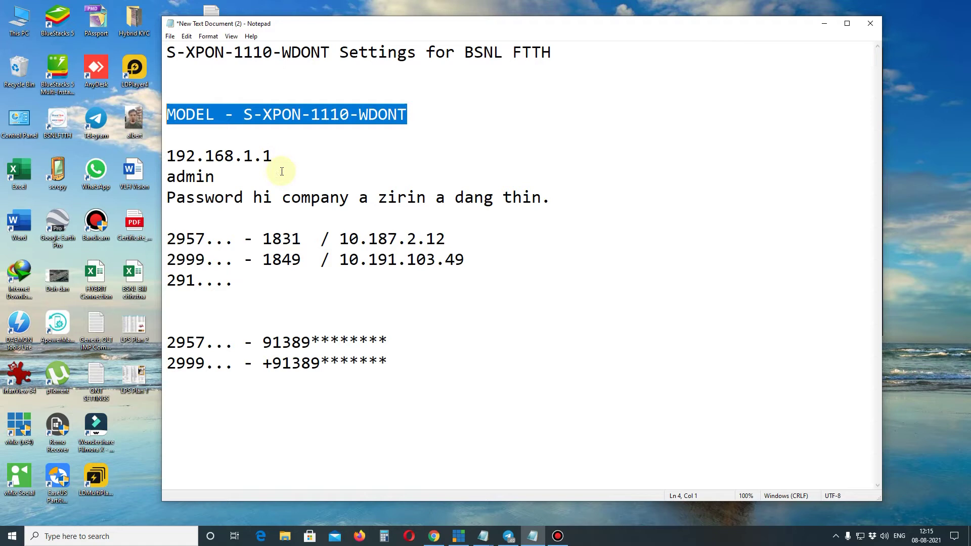
click(432, 537)
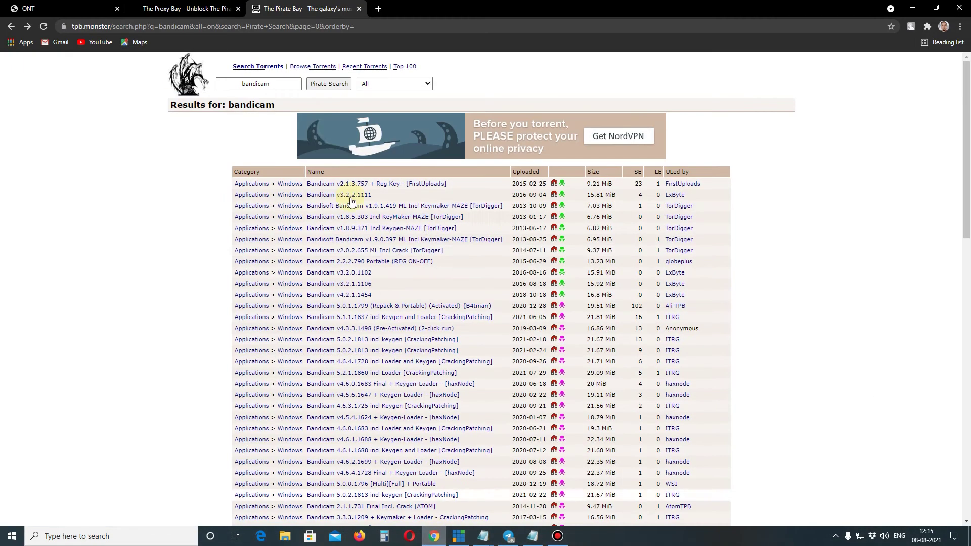
Step: Close the Pirate Bay results and The Proxy Bay tabs, leaving the router login page
click(358, 8)
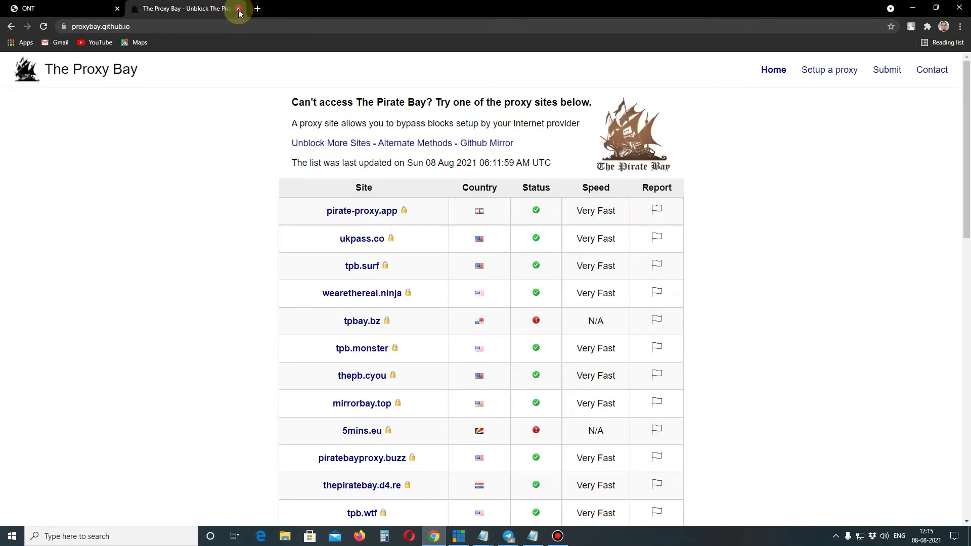
click(238, 8)
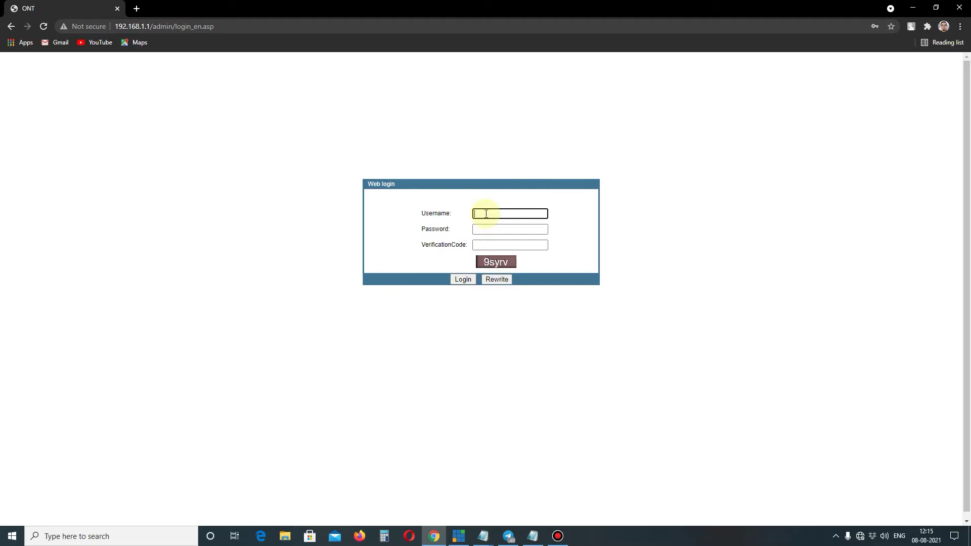
Step: Log in to the router with the saved admin username, the account password and the captcha code
click(485, 214)
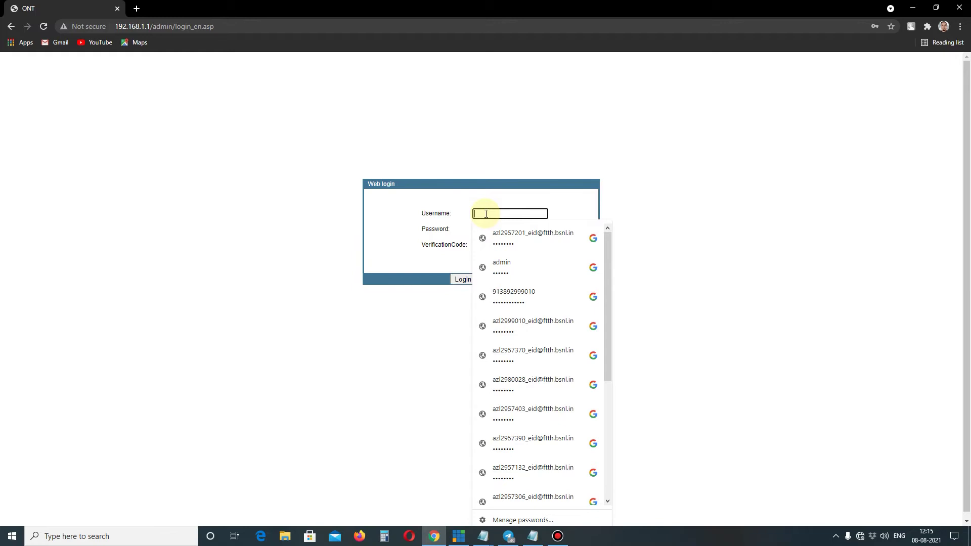
text(ispse)
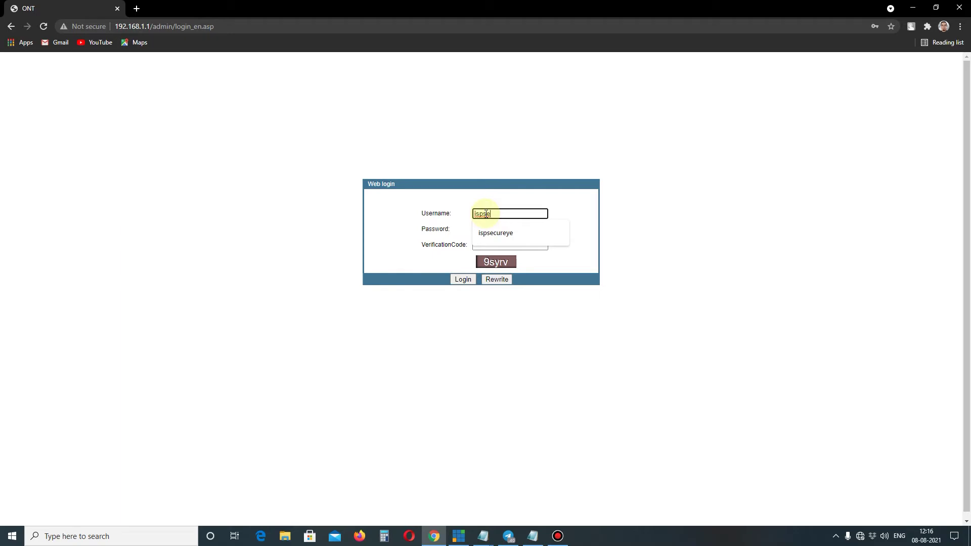
click(515, 232)
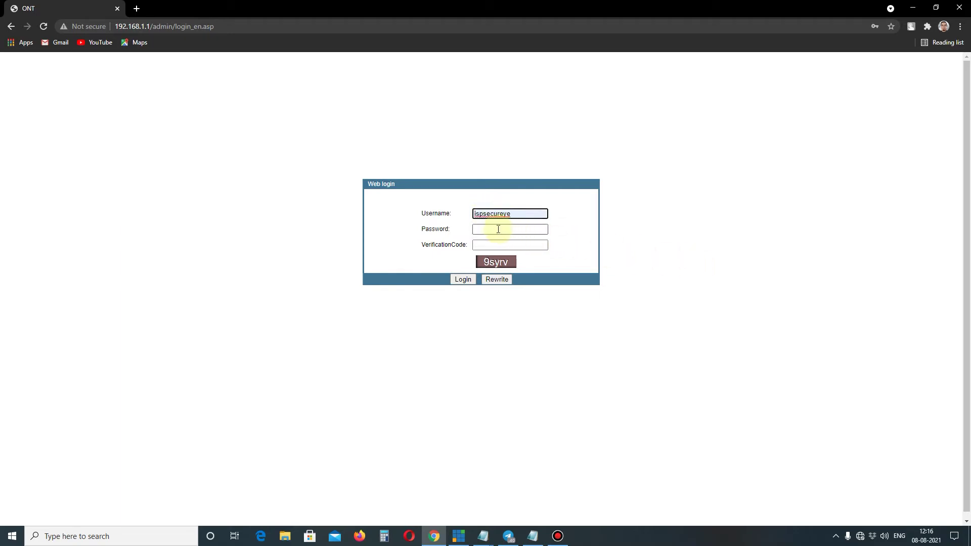
click(498, 229)
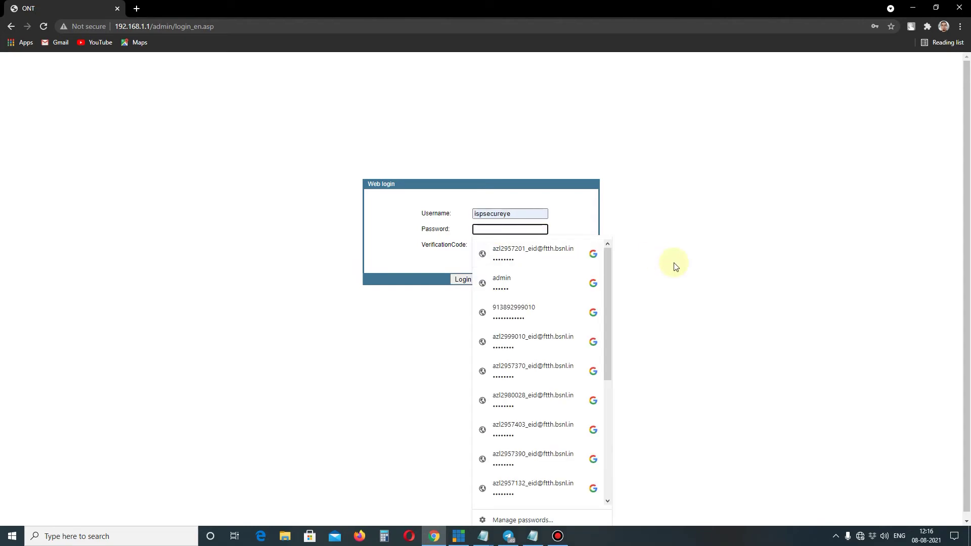
text(•••••)
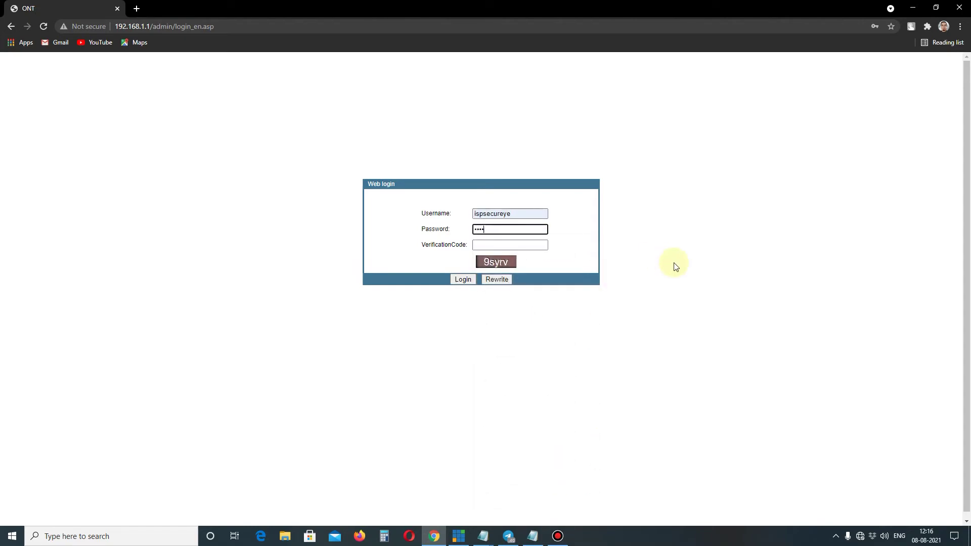
text(•••••)
click(531, 245)
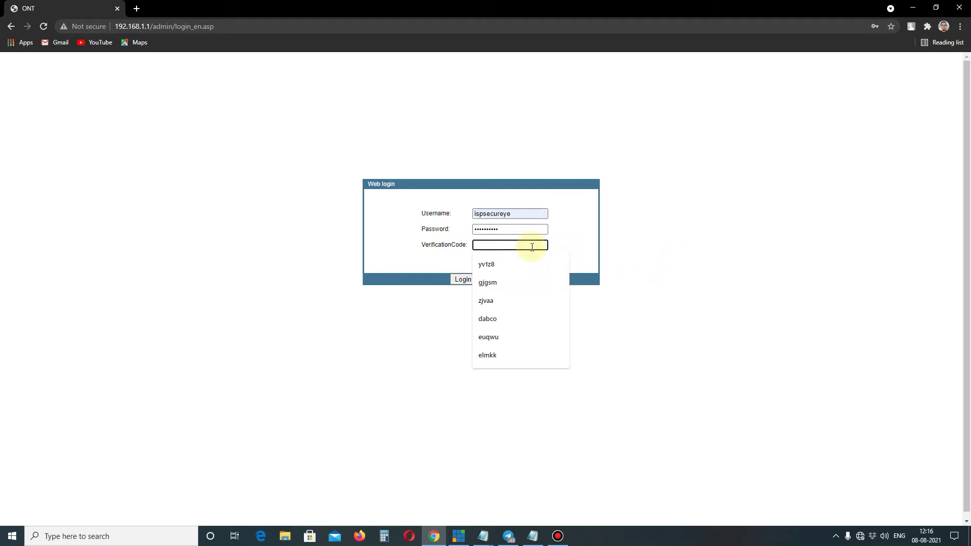
text(9s)
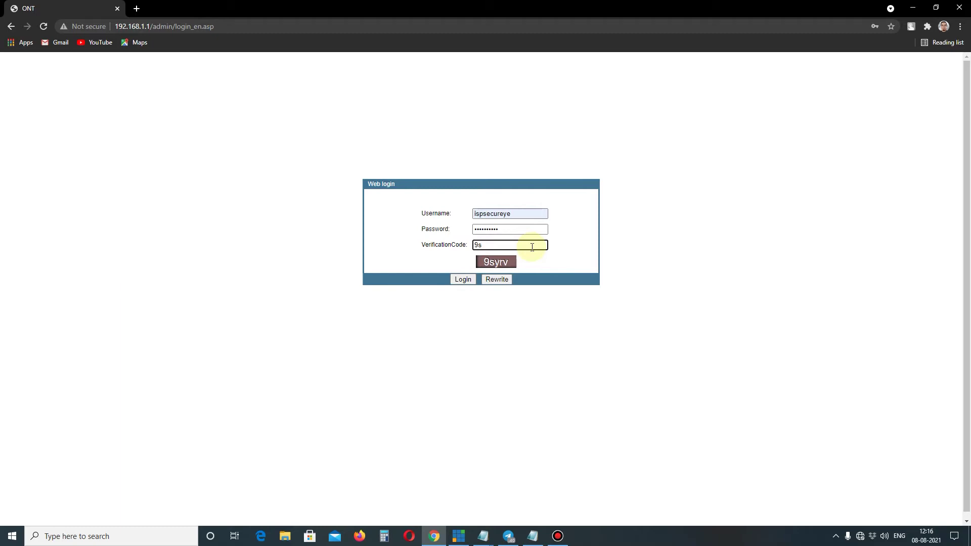
text(yrv)
click(462, 279)
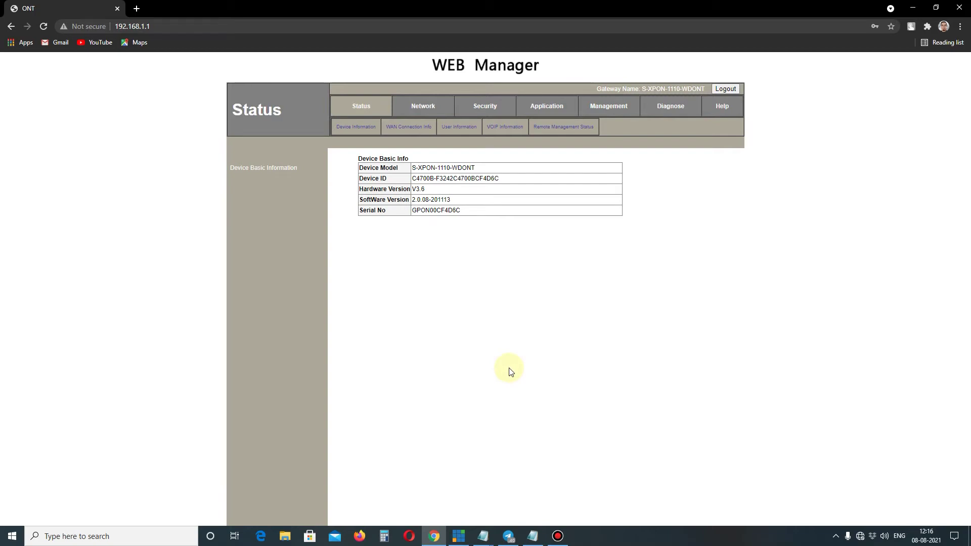
Step: Browse the Network and Management sections through to the Device Management reboot page
click(423, 106)
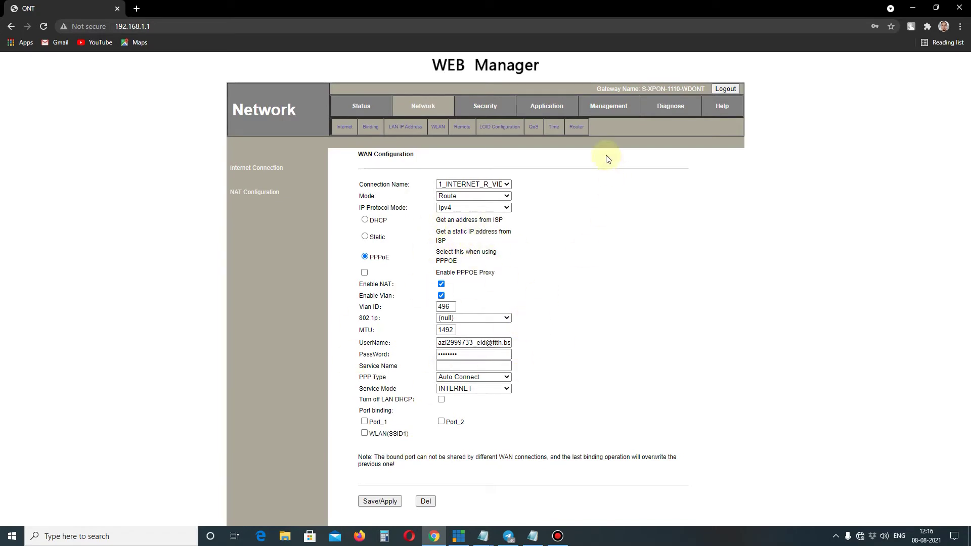
click(609, 109)
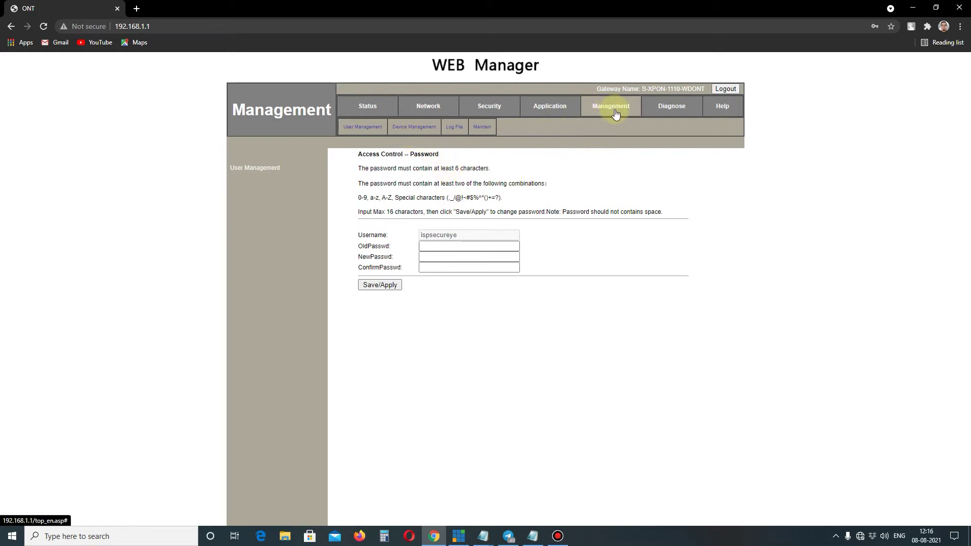
click(408, 127)
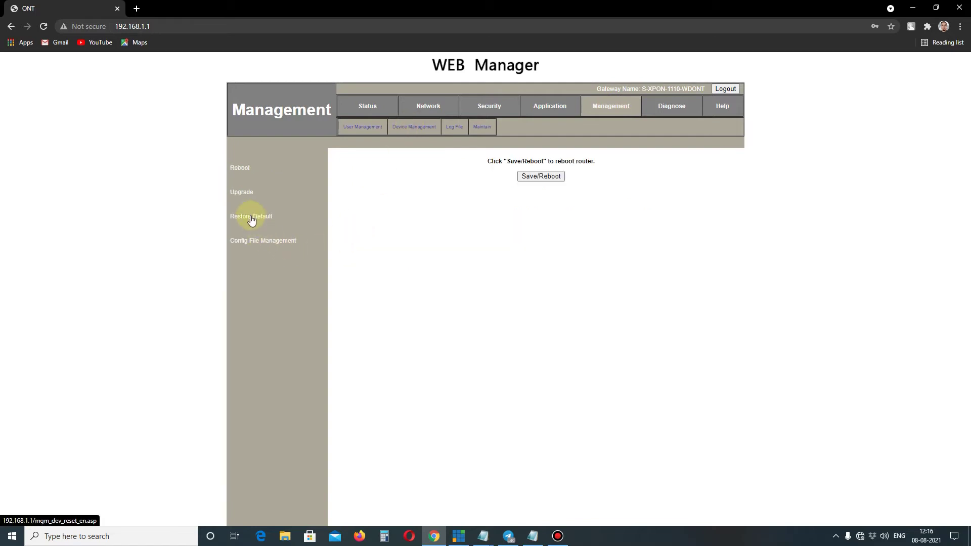
Step: View the Restore Default page, then return to the PPPoE WAN configuration (VLAN 496, MTU 1492)
click(252, 219)
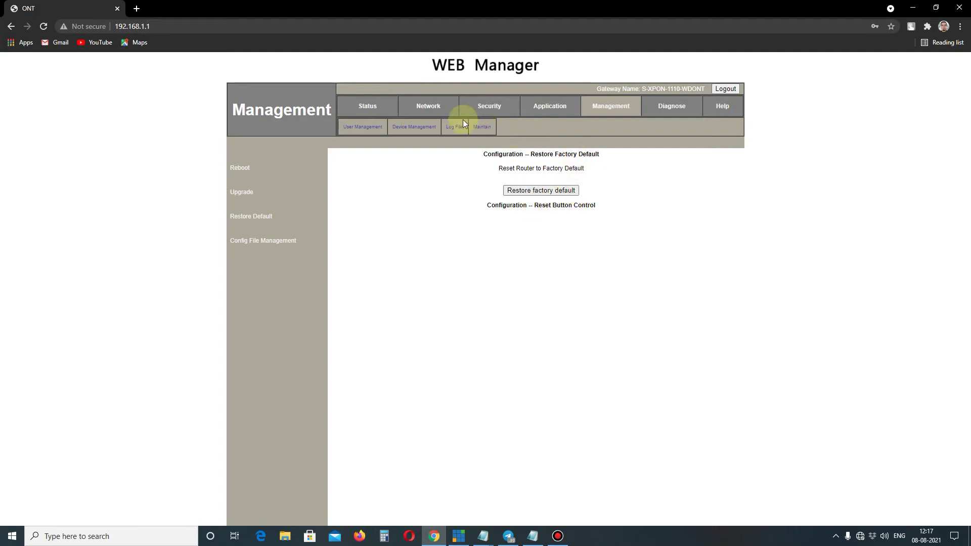
click(429, 107)
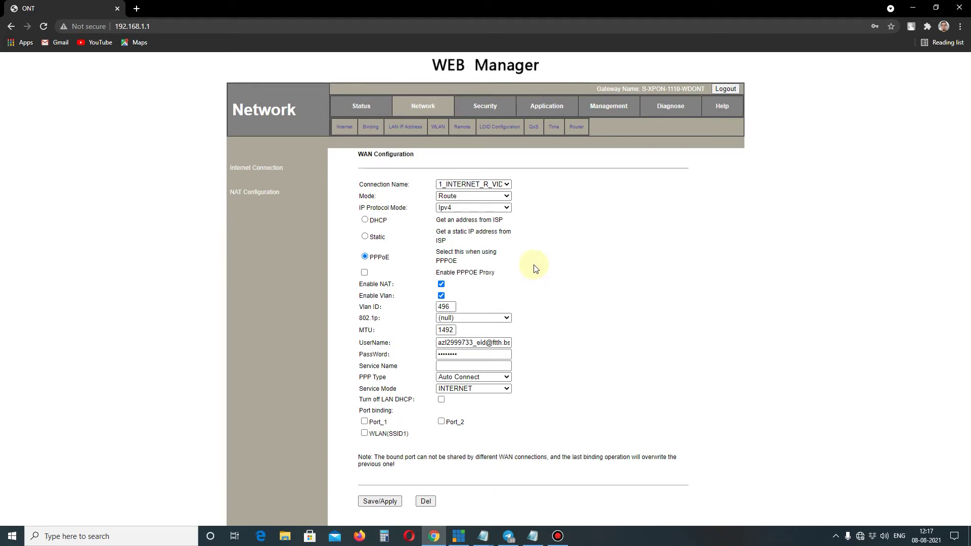
Step: Delete the existing PPPoE WAN connection and confirm only Add New WAN Connection remains
click(426, 433)
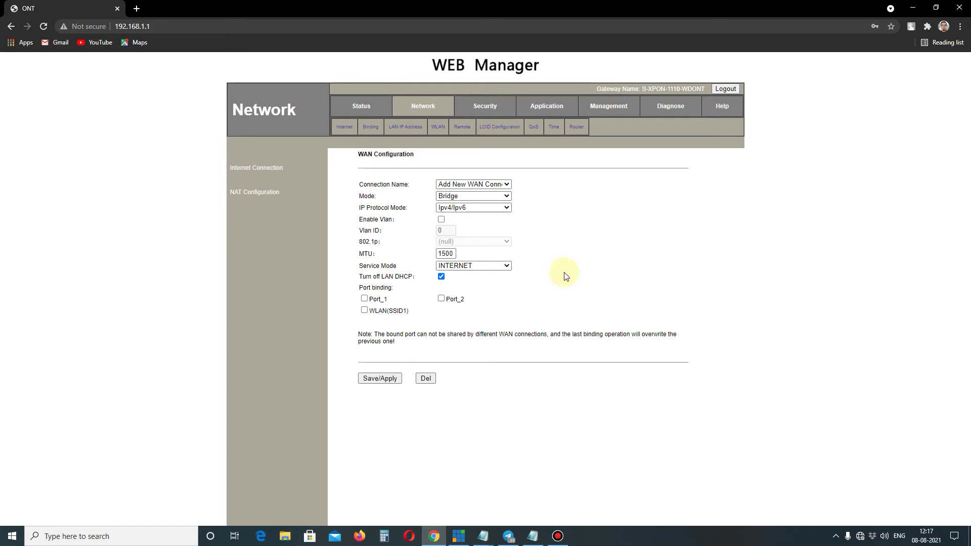
click(507, 186)
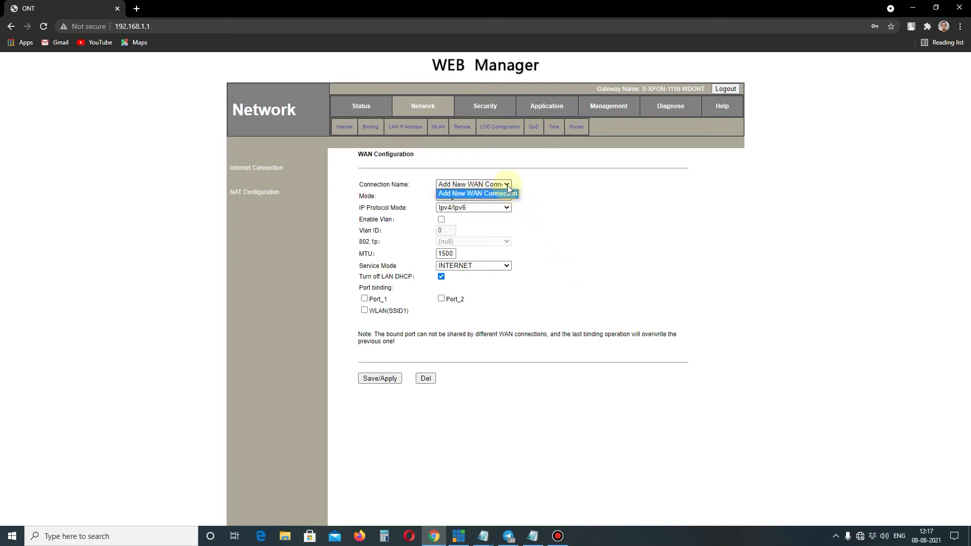
click(507, 185)
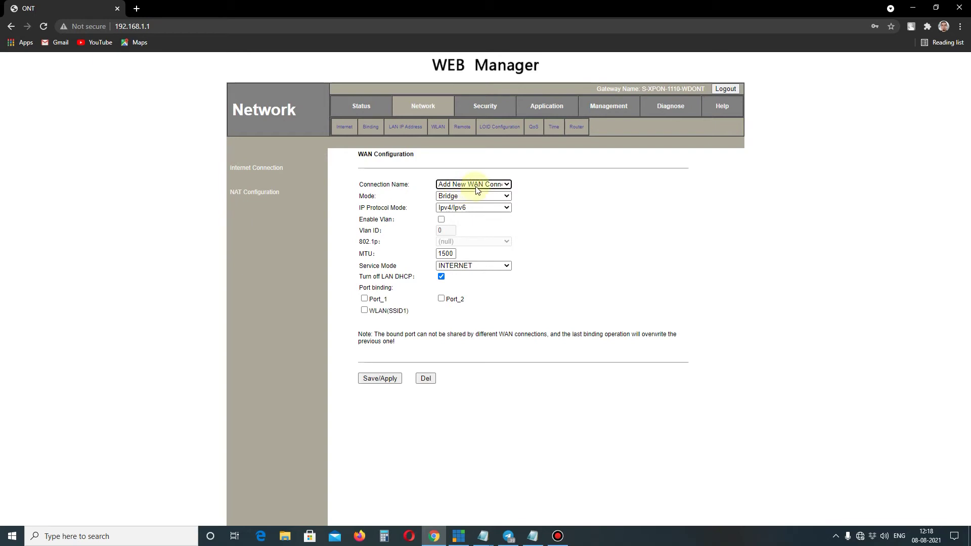
click(505, 185)
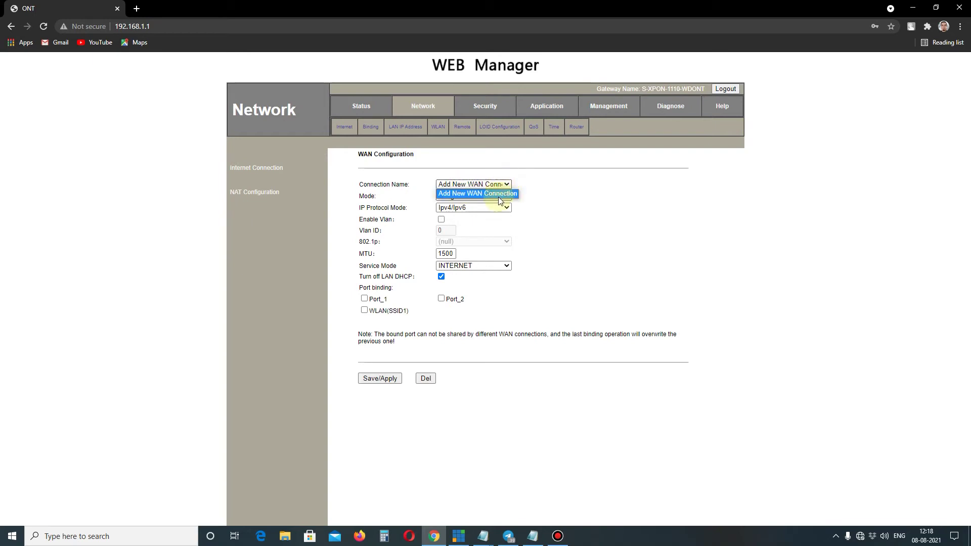
click(545, 198)
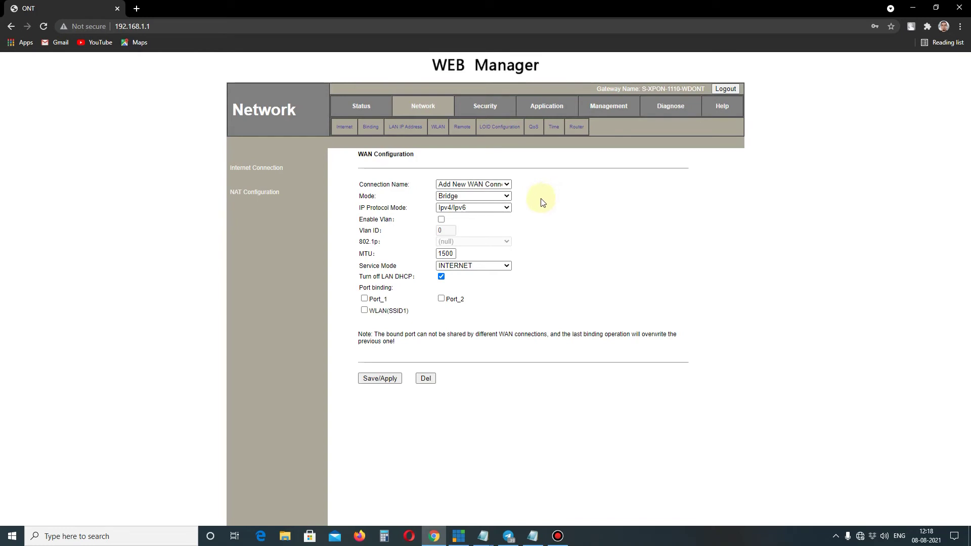
Step: Set the new connection to Route mode, IPv4 only, with VLAN tagging on VLAN ID 496
click(502, 196)
click(472, 213)
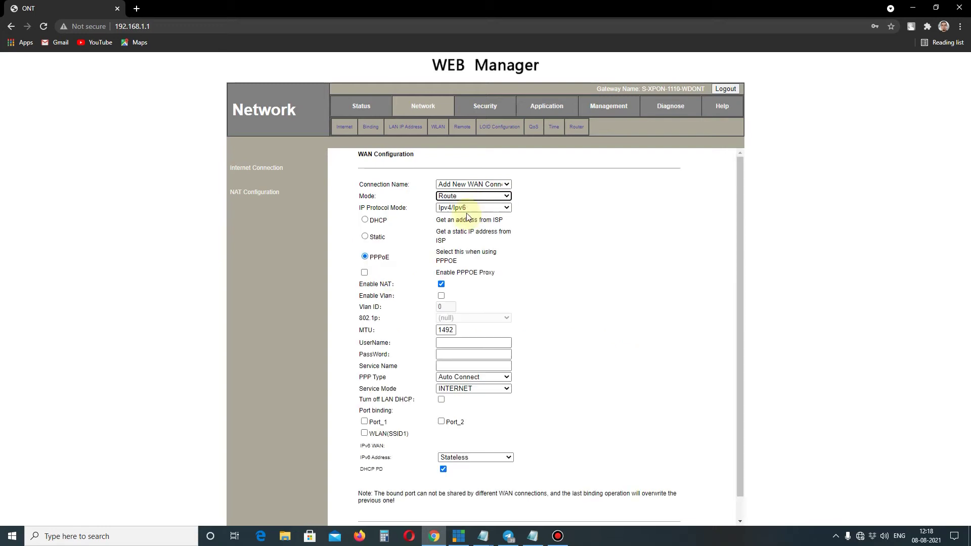
click(468, 208)
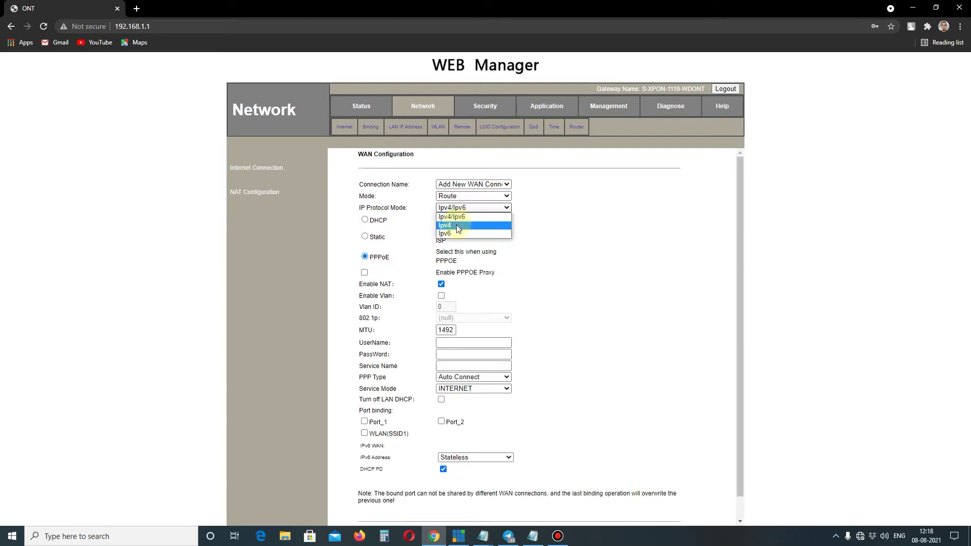
click(456, 225)
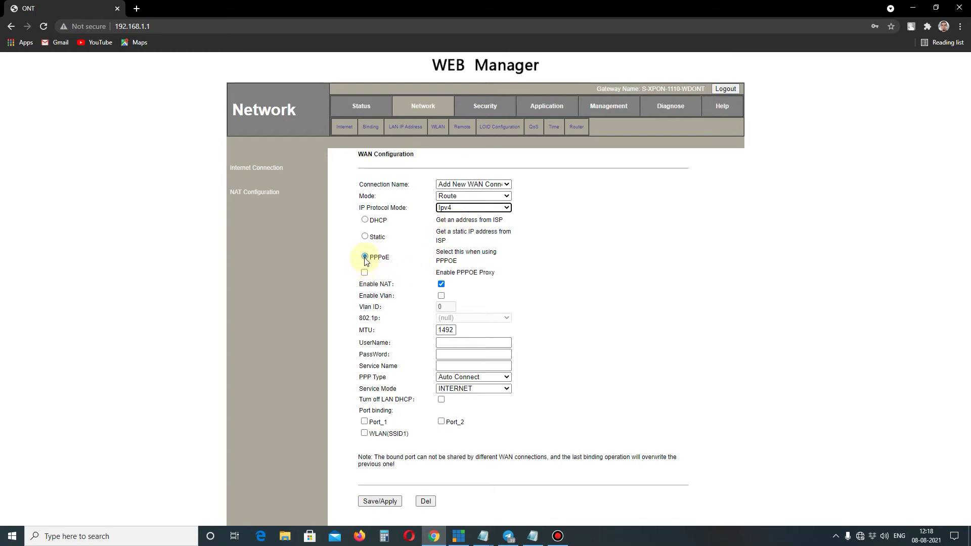
click(441, 296)
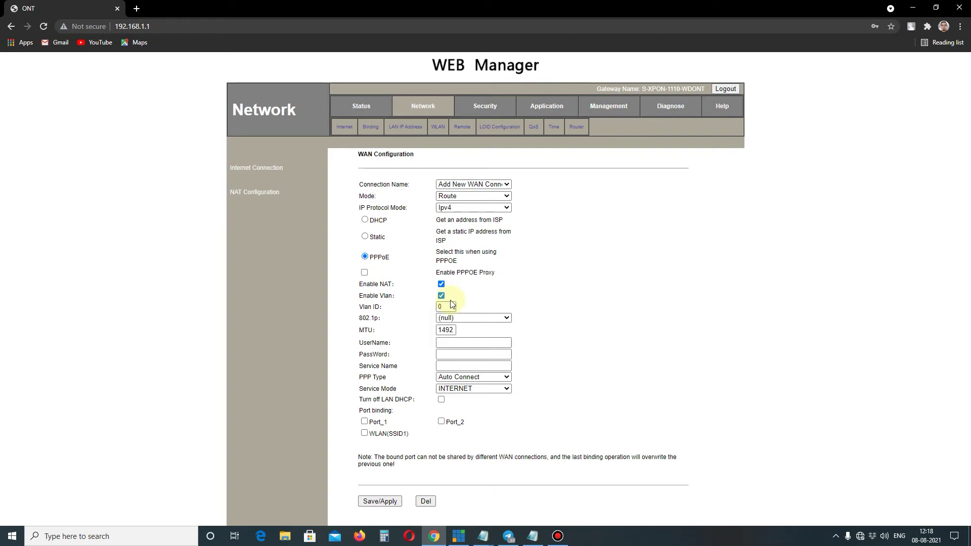
double_click(449, 306)
text(496)
Step: Fill the PPPoE login from saved credentials, change the username's customer number, and save
click(466, 342)
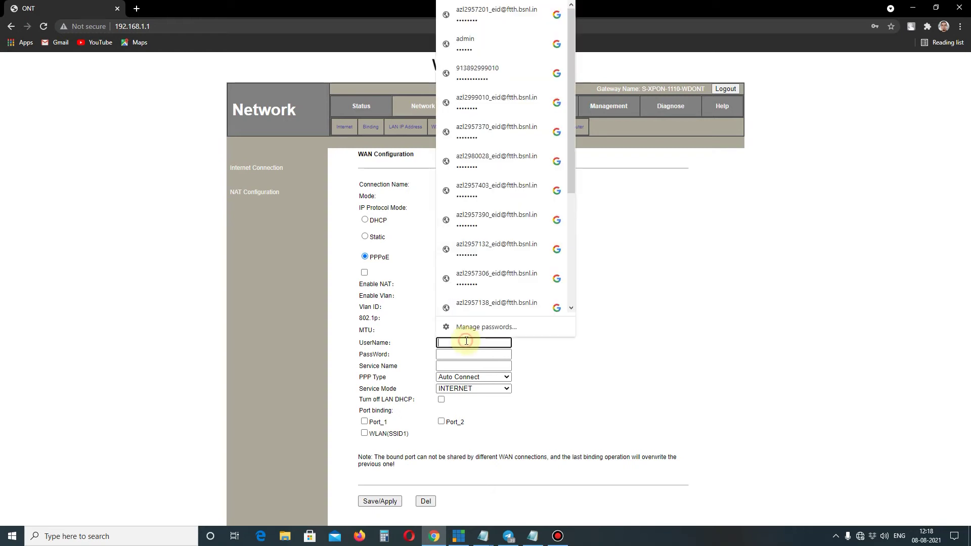
click(496, 219)
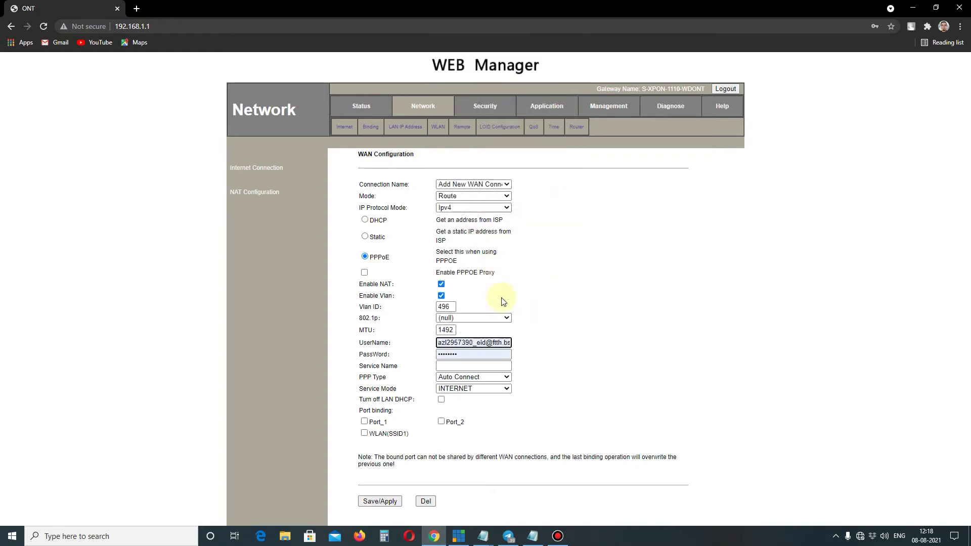
click(478, 342)
click(510, 342)
key(BackSpace)
key(BackSpace)
key(BackSpace)
key(BackSpace)
key(BackSpace)
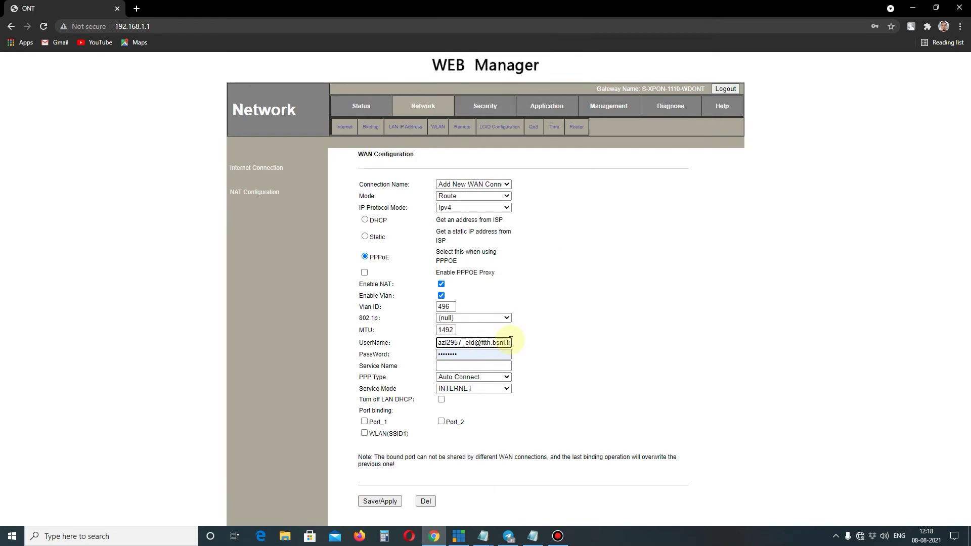
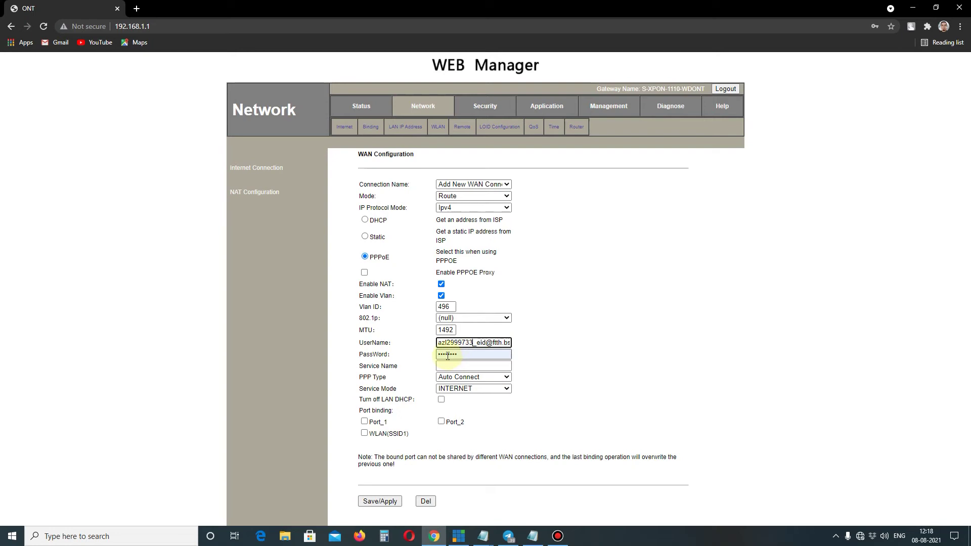
click(386, 502)
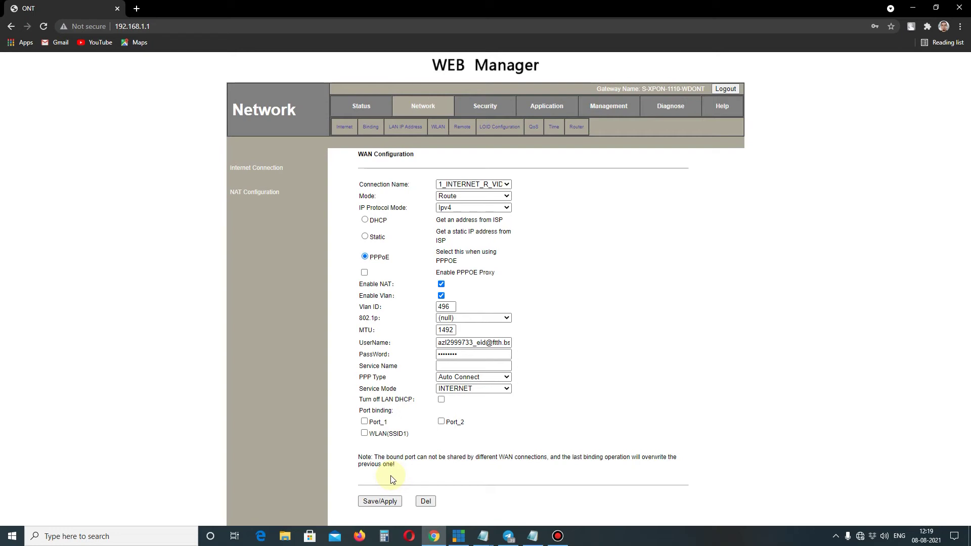
Step: Add a new WAN connection set to Route, IPv4-only, DHCP addressing, with VLAN tagging enabled
click(507, 185)
click(508, 185)
click(507, 188)
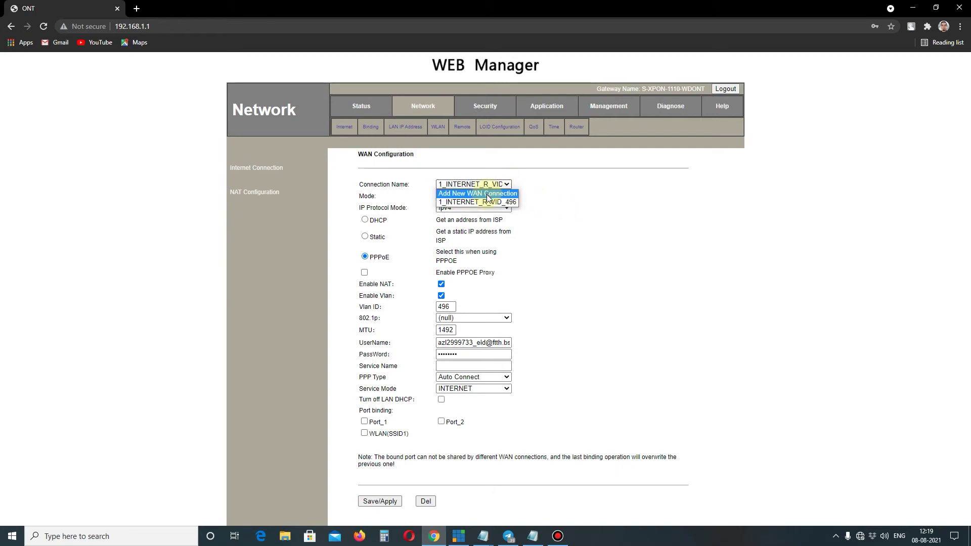
click(489, 199)
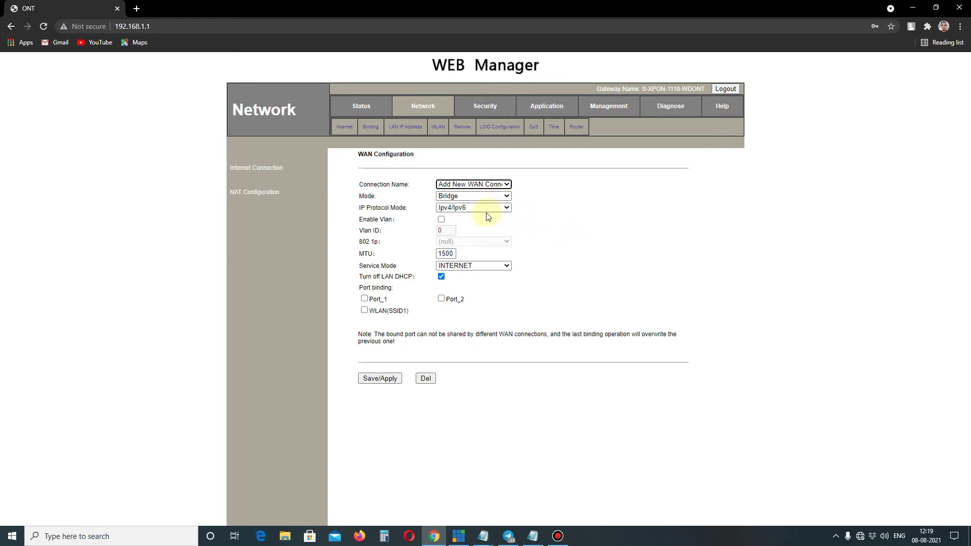
click(453, 197)
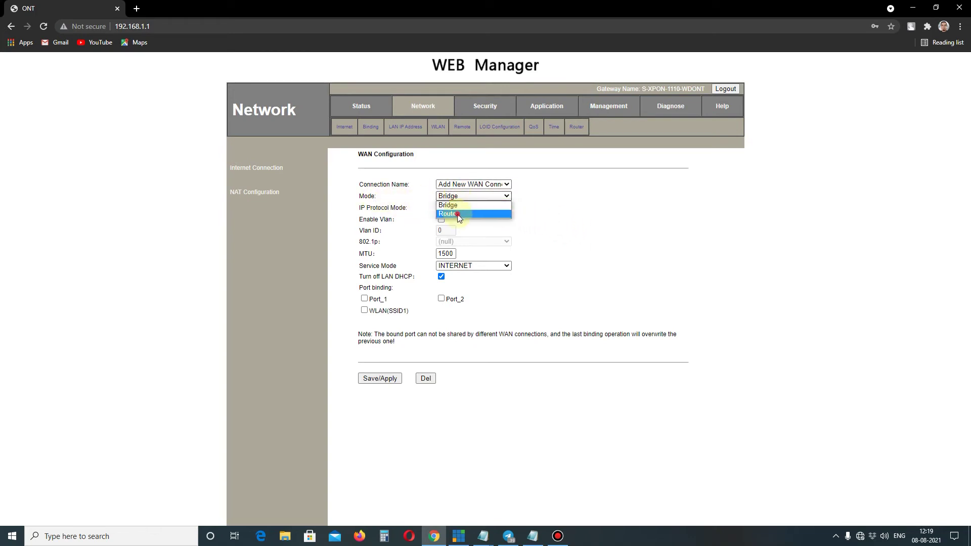
click(464, 212)
click(468, 208)
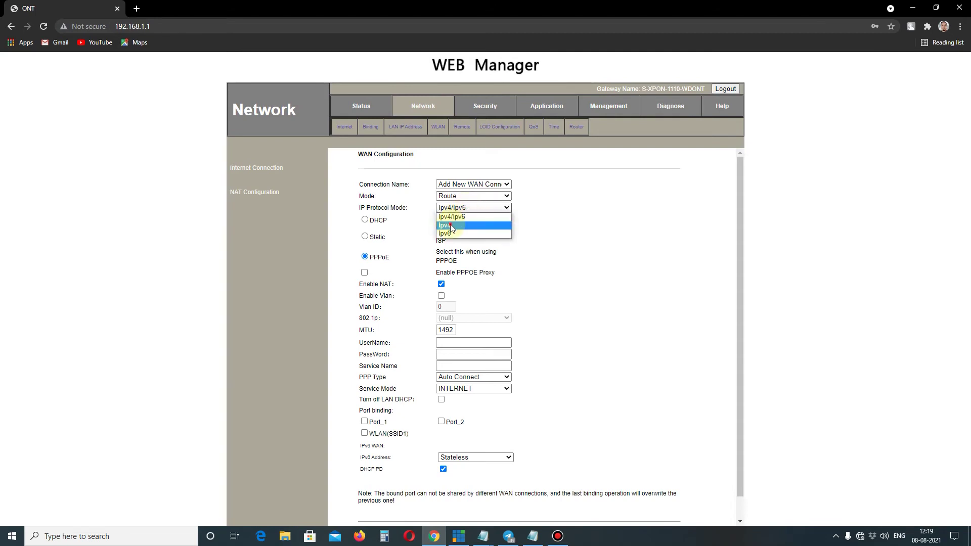
click(470, 225)
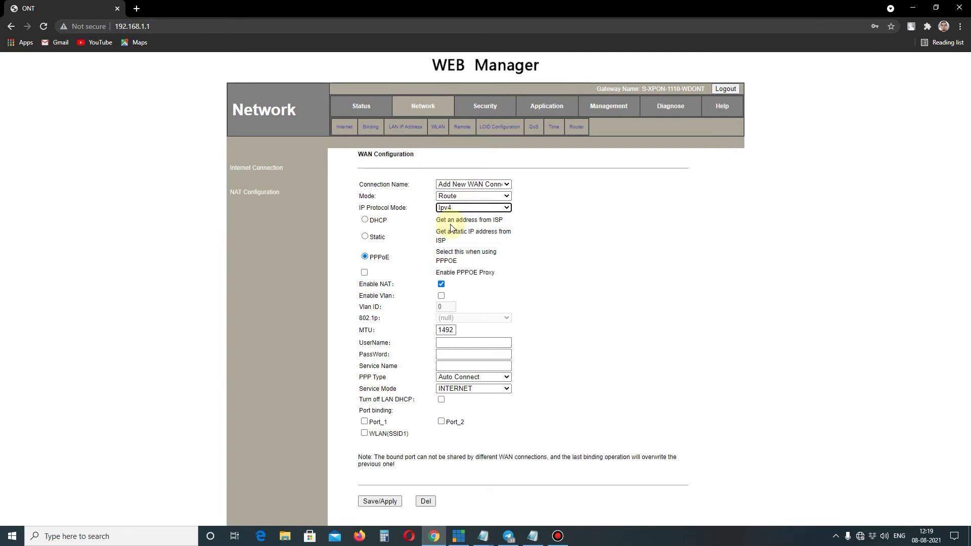
click(365, 221)
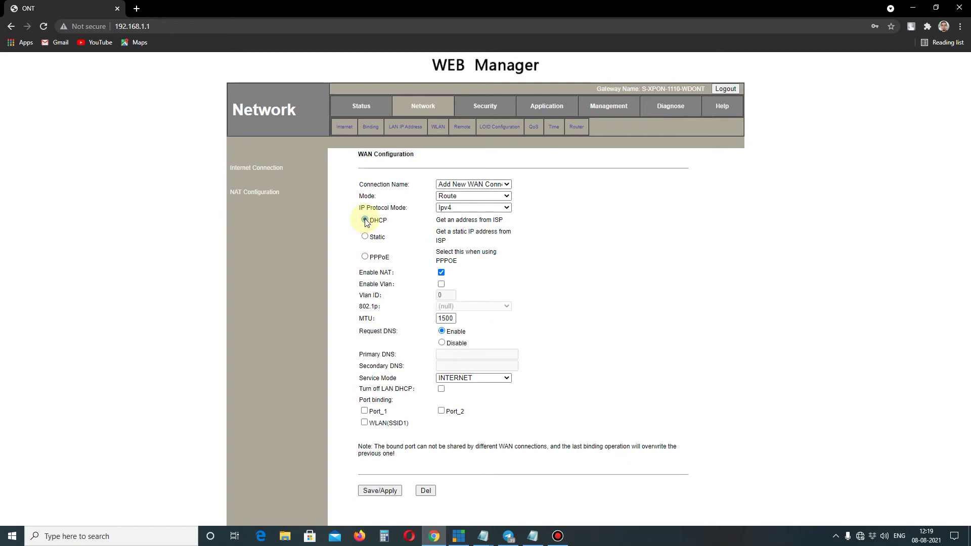
click(442, 285)
drag(449, 295, 414, 296)
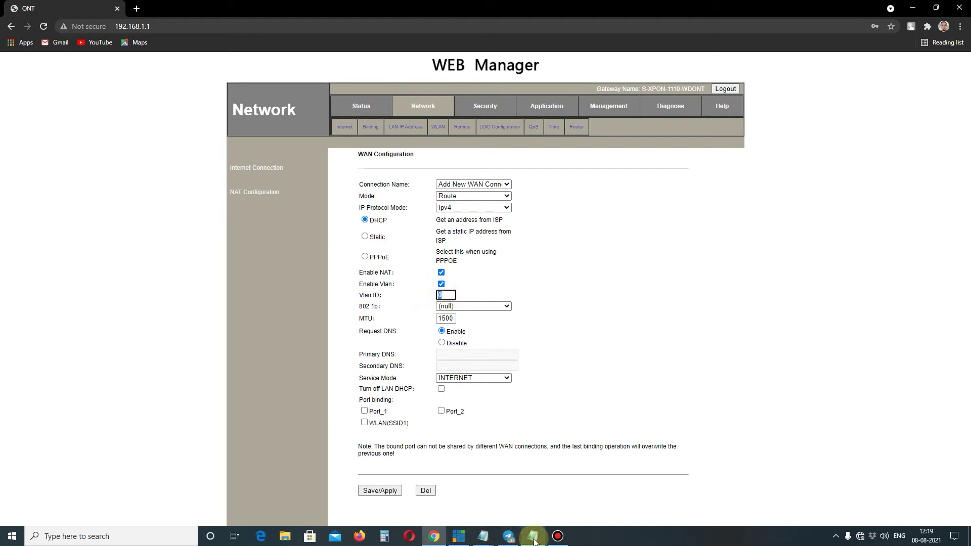
Step: Paste the truncated customer-number entry onto line 17 of the notes and copy voice VLAN 1849
mouse_move(491, 542)
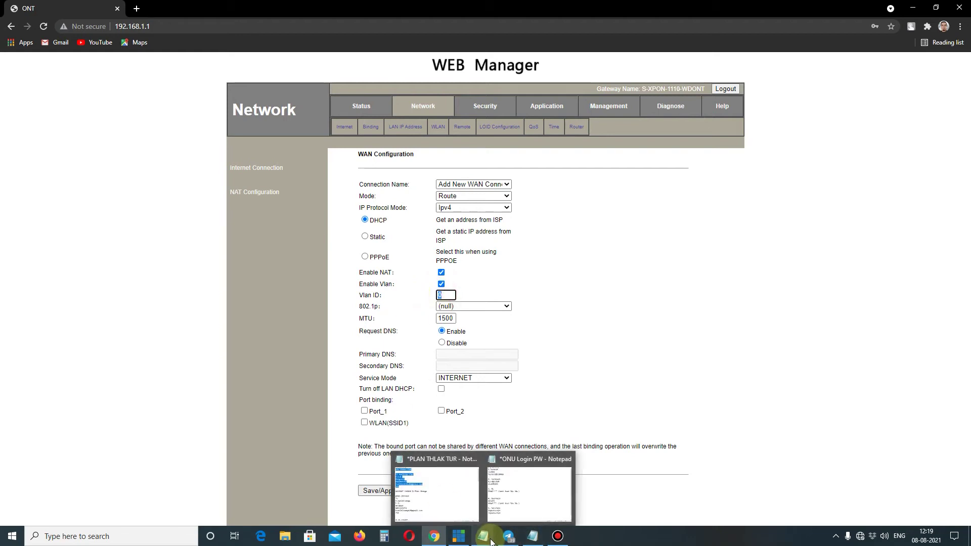
click(532, 536)
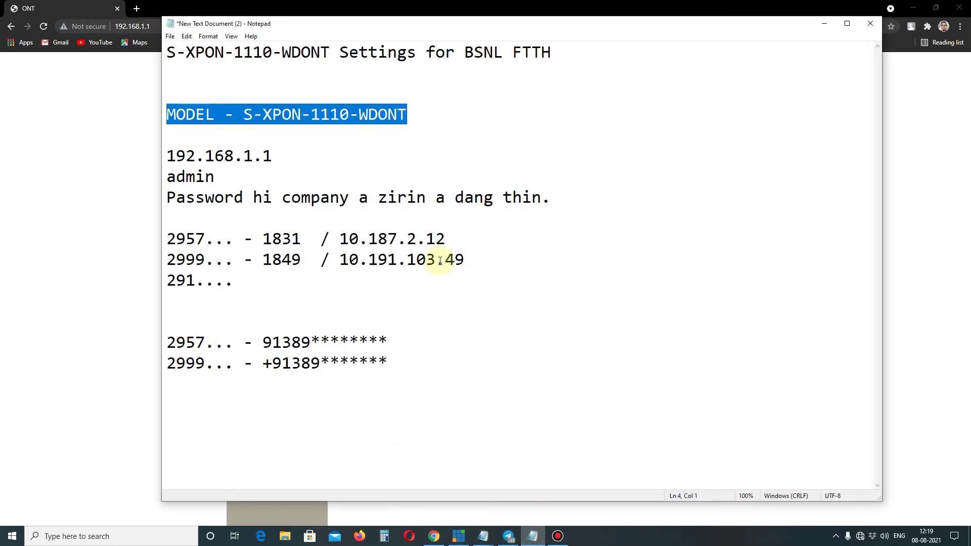
drag(206, 239, 161, 241)
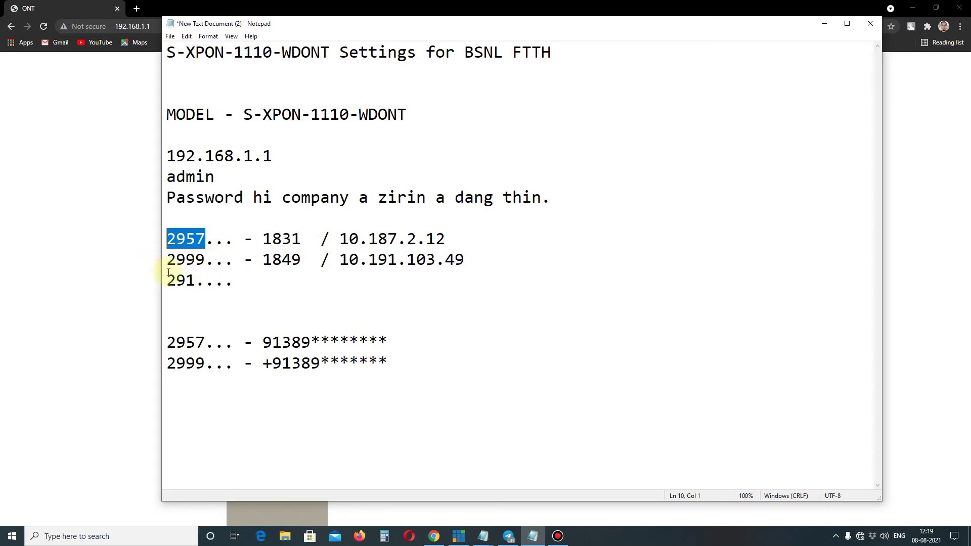
drag(237, 281, 154, 289)
key(ctrl+c)
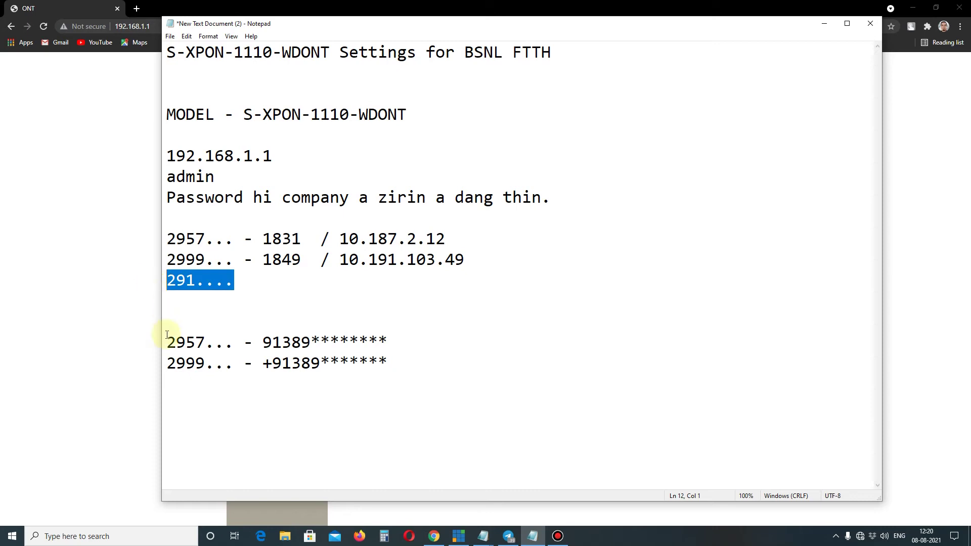
click(171, 381)
key(ctrl+v)
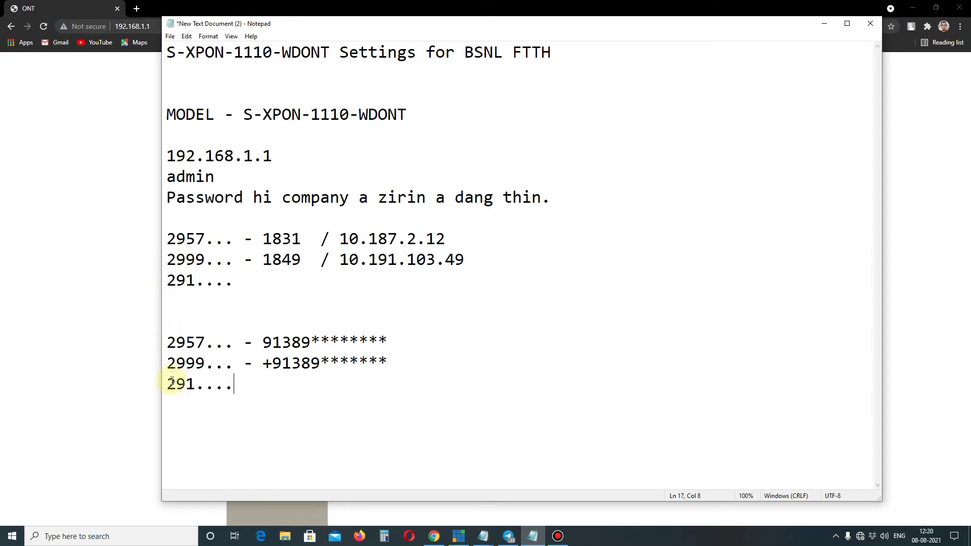
drag(264, 259, 302, 260)
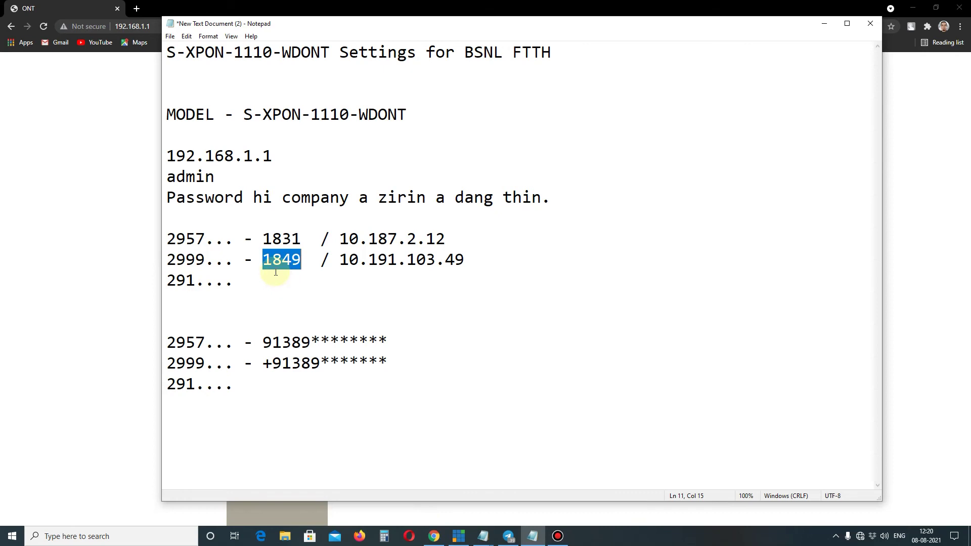
Step: Enter VLAN ID 1849 and MTU 1462 for the new DHCP connection
click(434, 536)
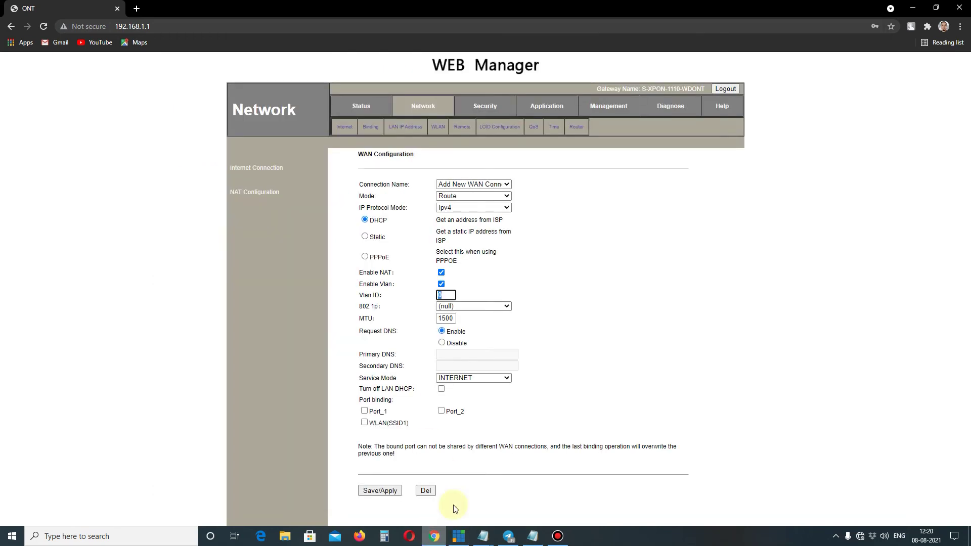
text(1849)
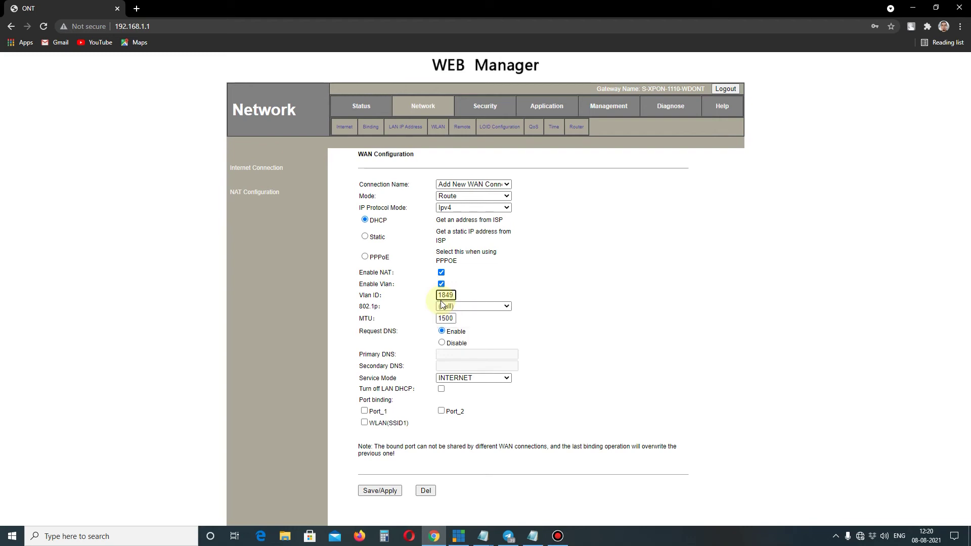
drag(453, 319, 414, 317)
text(1462)
click(580, 363)
Step: Set the service mode to VOICE, save, and confirm 2_VOICE_R_VID_1849 is listed
click(474, 380)
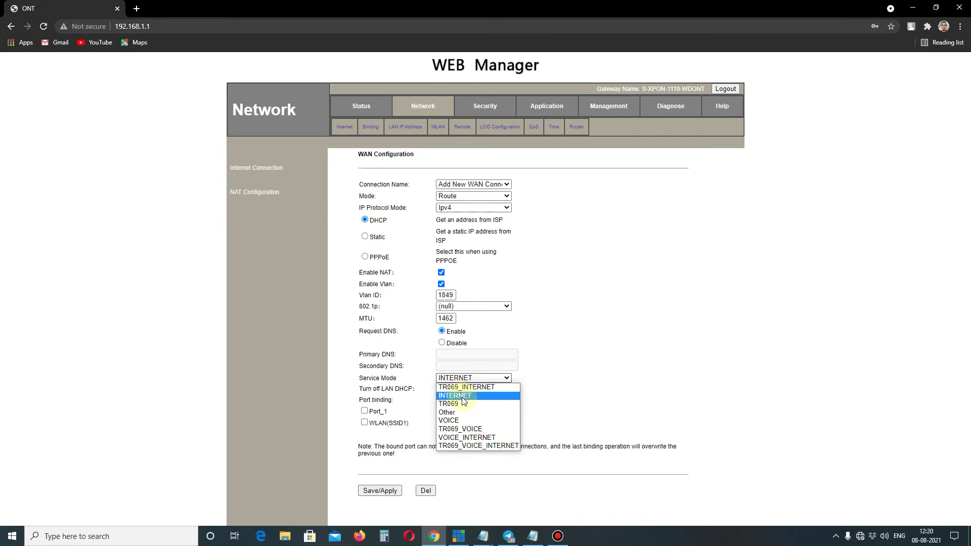
click(457, 422)
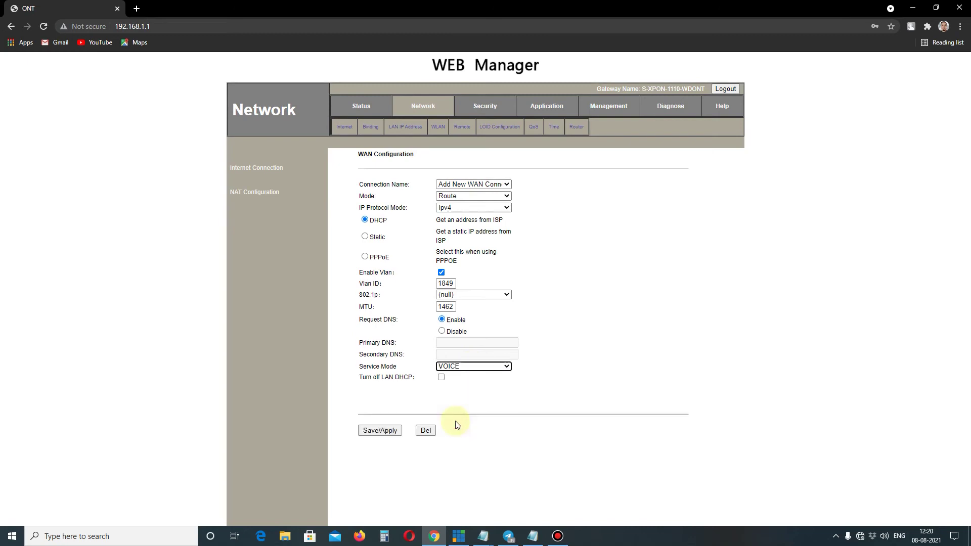
click(381, 431)
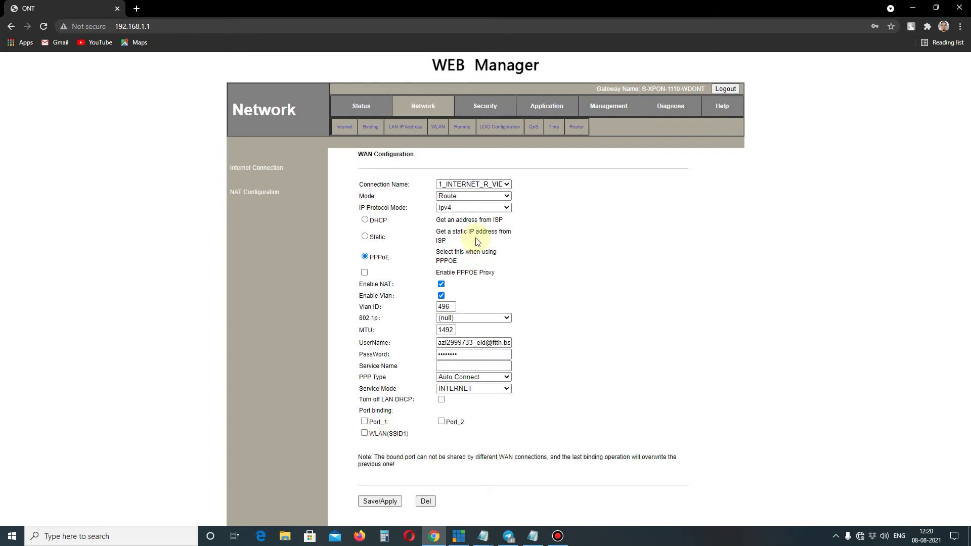
click(507, 185)
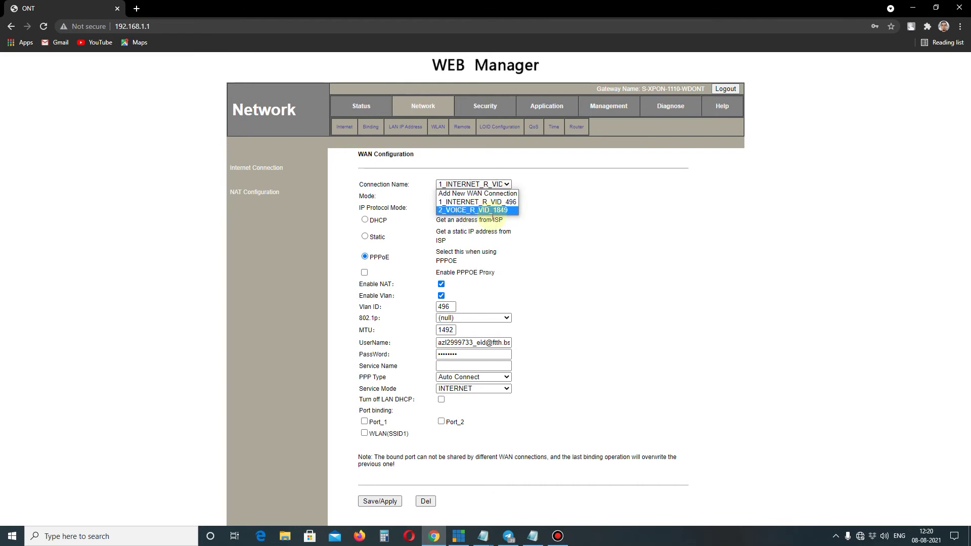
click(581, 198)
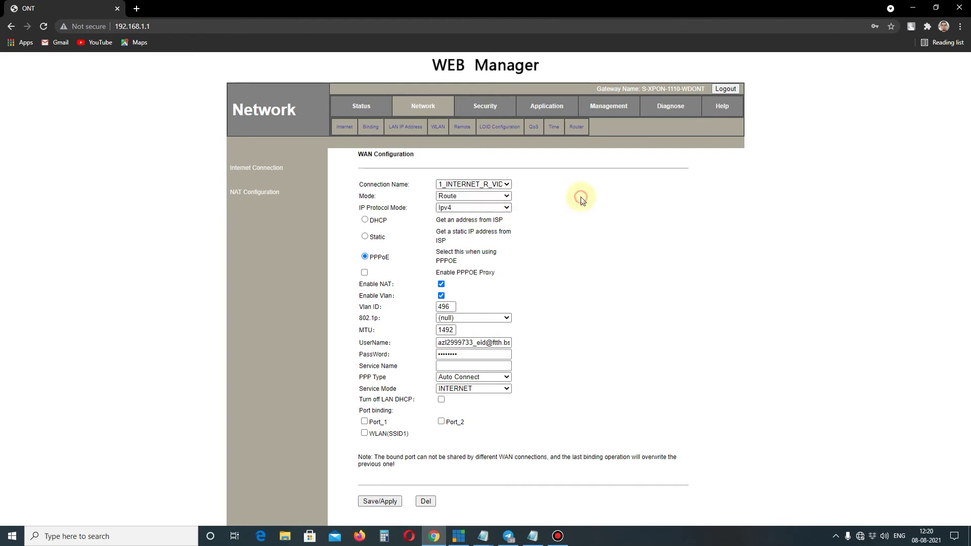
Step: Open Application > VOIP to view IMS SIP server 10.191.103.49, port 5060, Line1 enabled
click(547, 108)
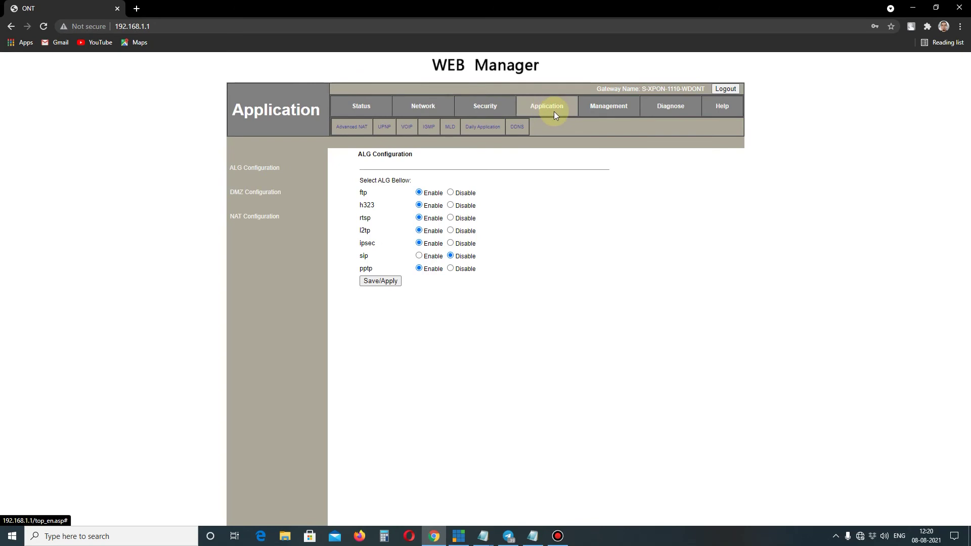
click(407, 128)
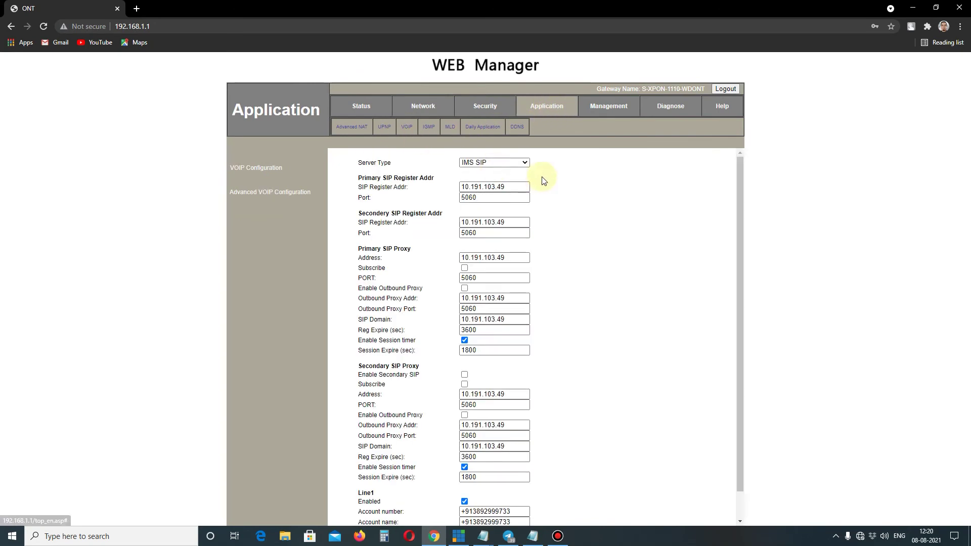
scroll(516, 272, down, 1)
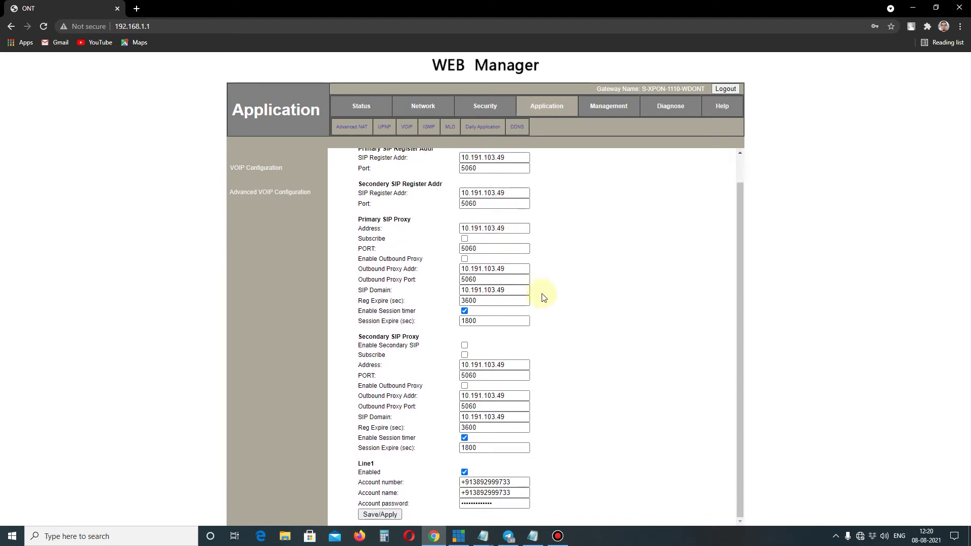
scroll(556, 298, up, 1)
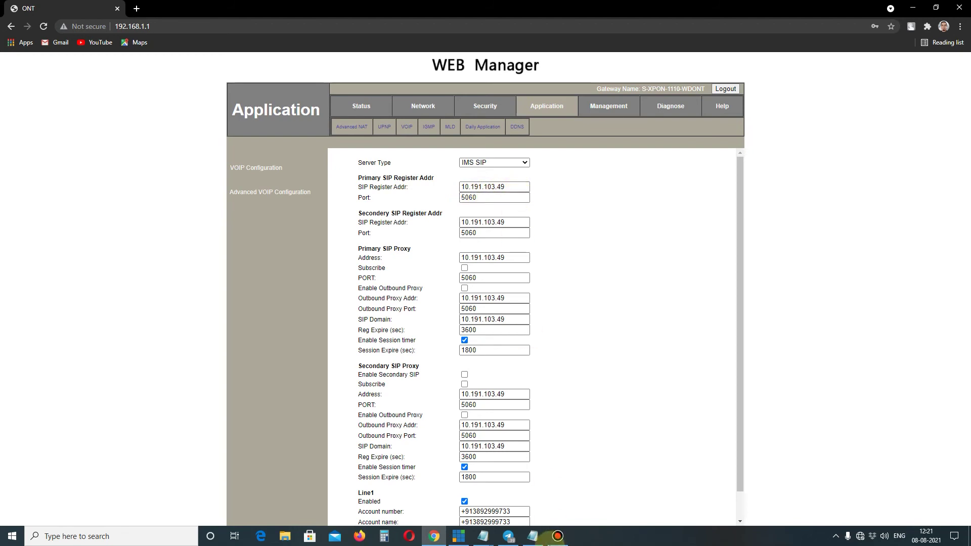
Step: Review the notes: SIP server 10.191.103.49 for prefixes 2999 and 291, 10.187.2.12 for 2957
click(534, 538)
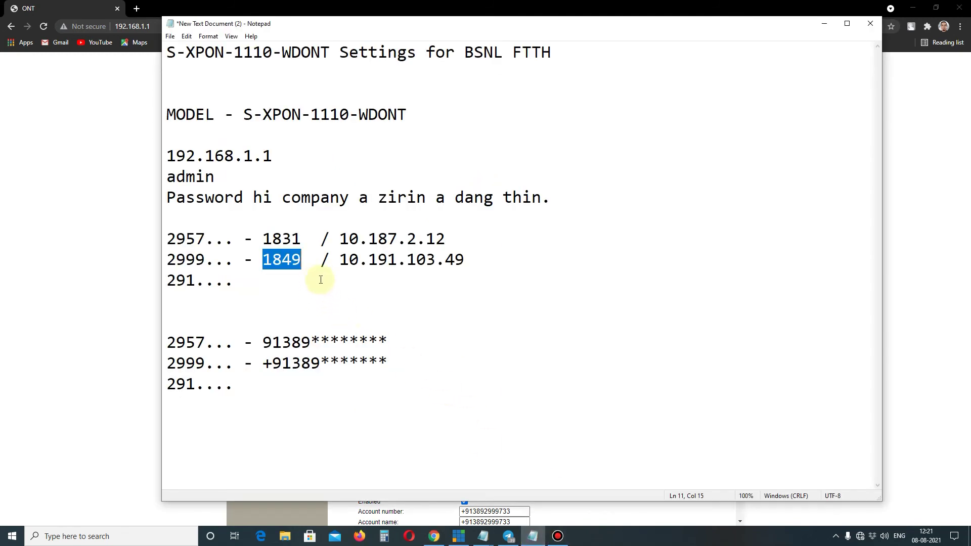
drag(341, 259, 466, 258)
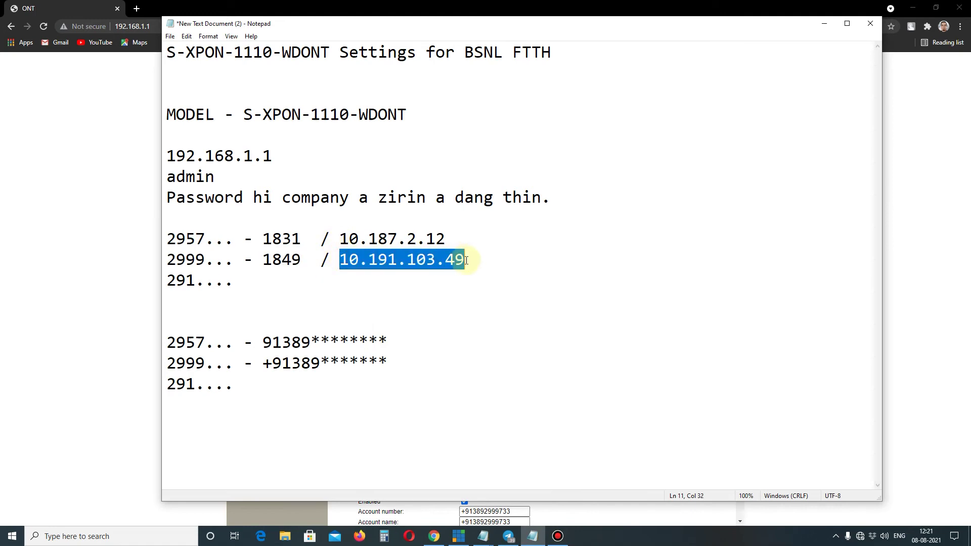
drag(167, 260, 205, 260)
drag(340, 259, 475, 259)
drag(167, 280, 205, 280)
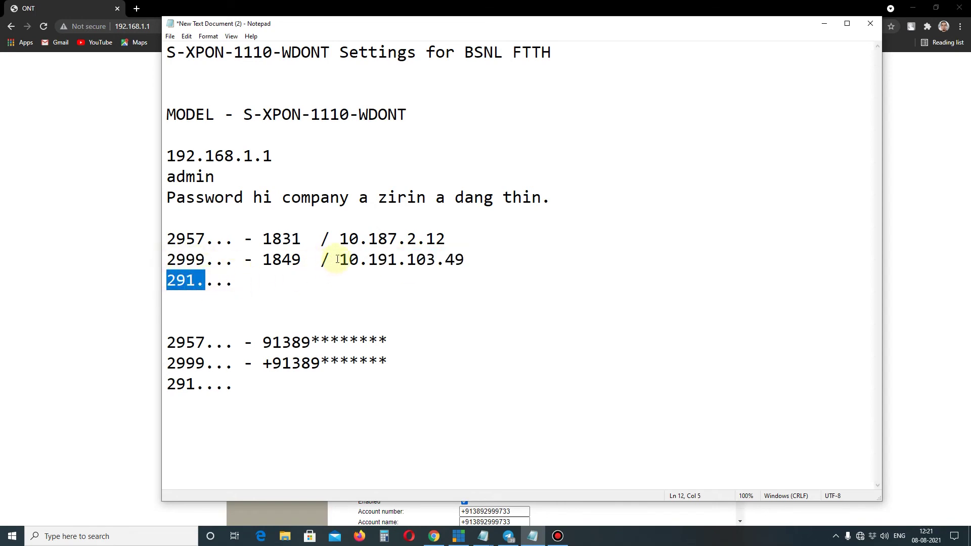
drag(337, 260, 472, 260)
drag(167, 239, 208, 239)
drag(340, 238, 467, 248)
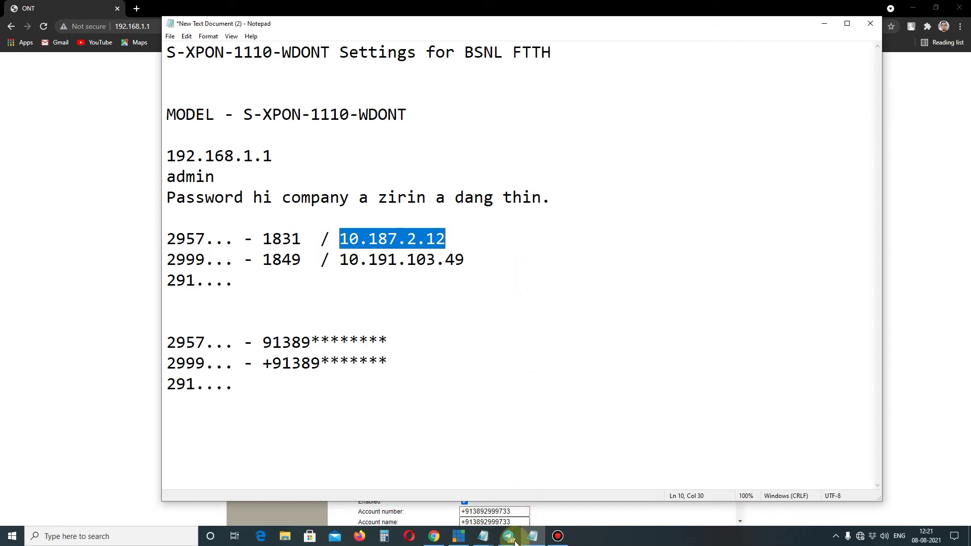
click(435, 537)
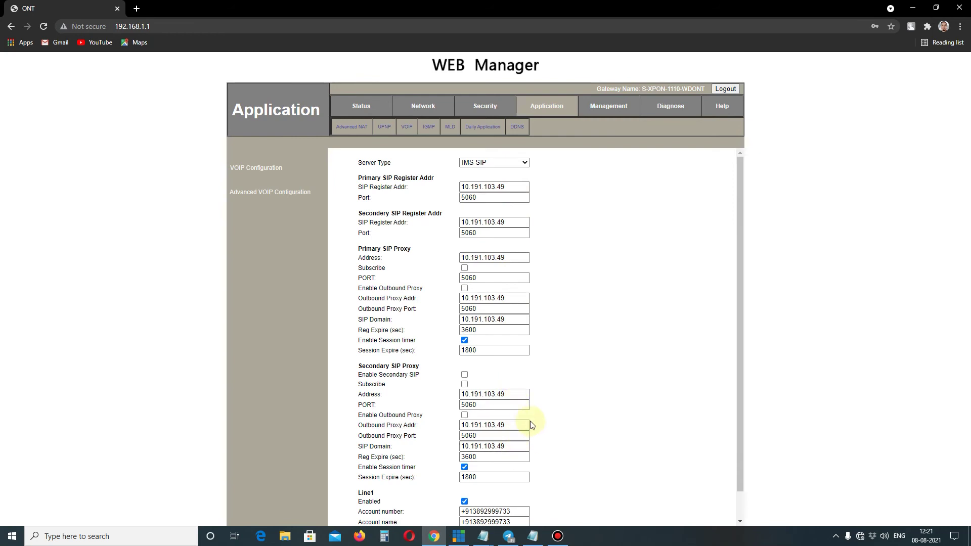
scroll(532, 425, down, 1)
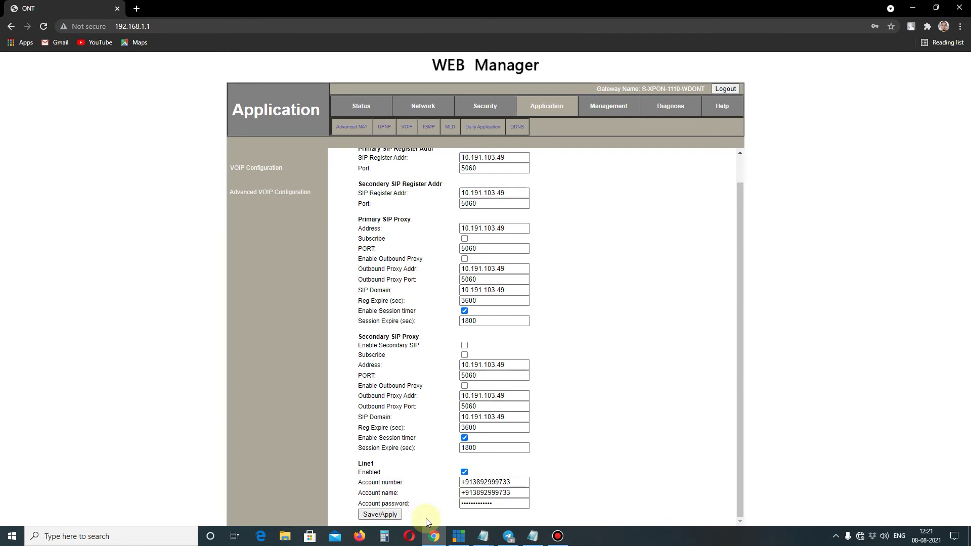
click(533, 537)
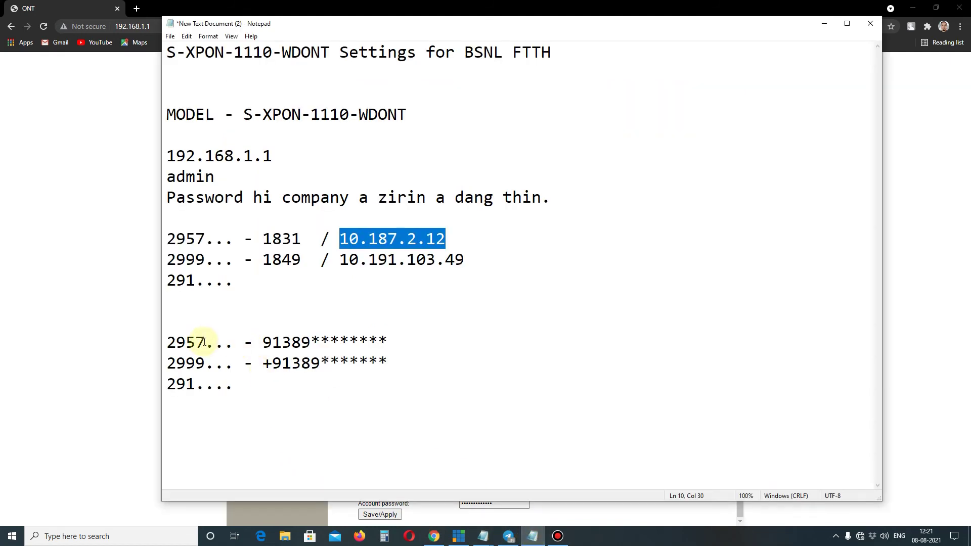
Step: Replace the masked digits in the example SIP phone numbers with 2957000 and 2999000
drag(203, 344, 166, 342)
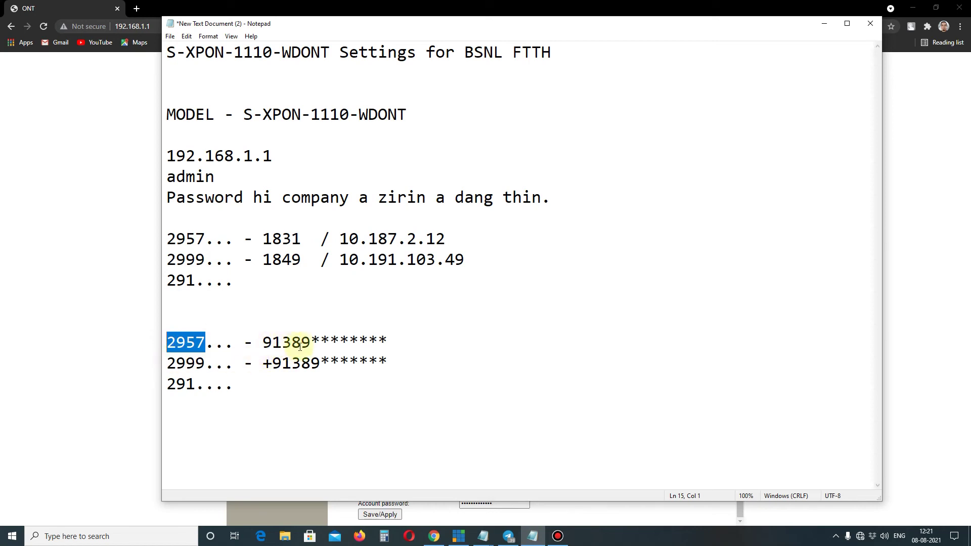
drag(310, 339, 393, 340)
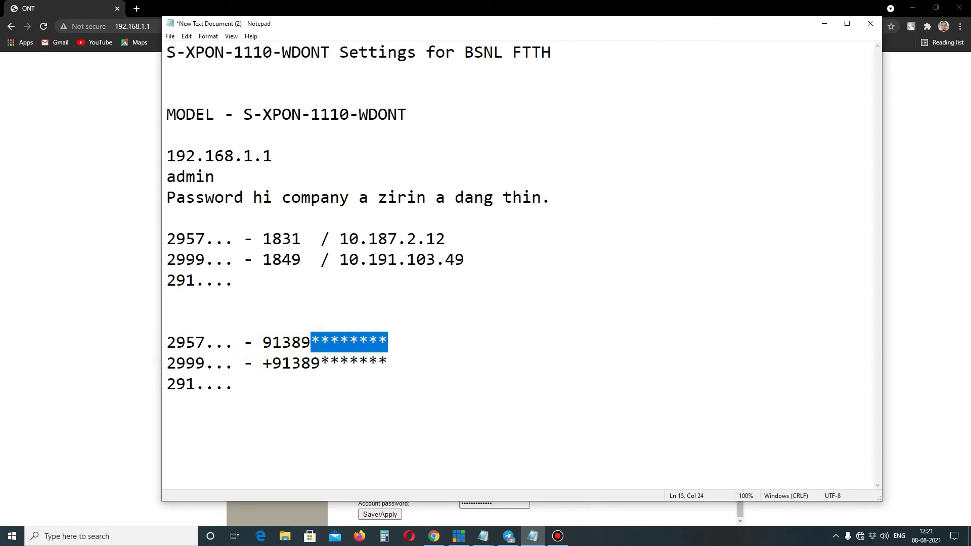
text(2957)
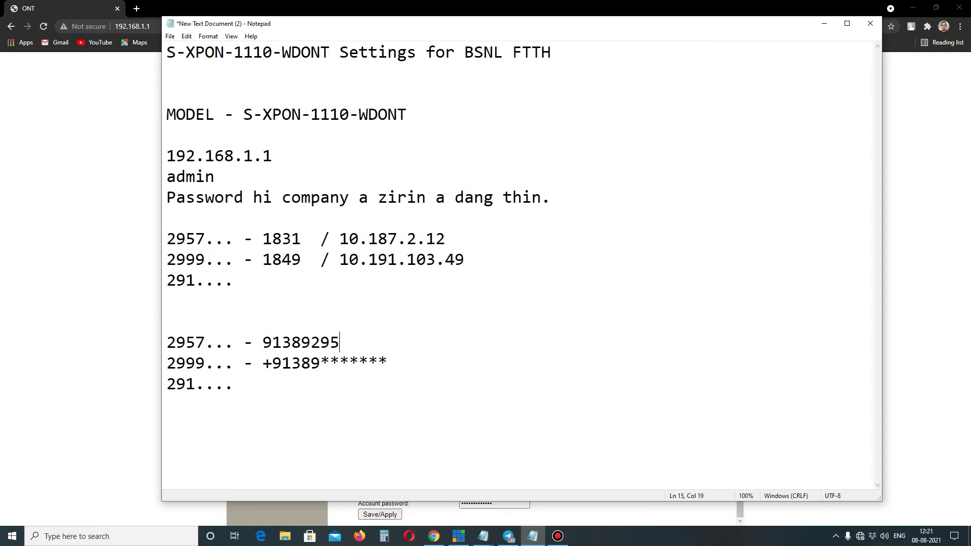
text(000)
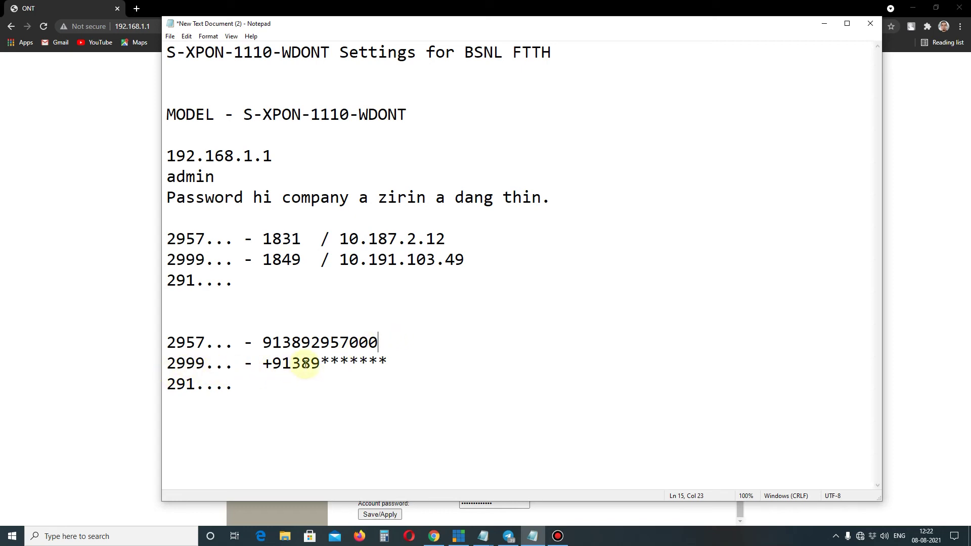
drag(321, 362, 392, 358)
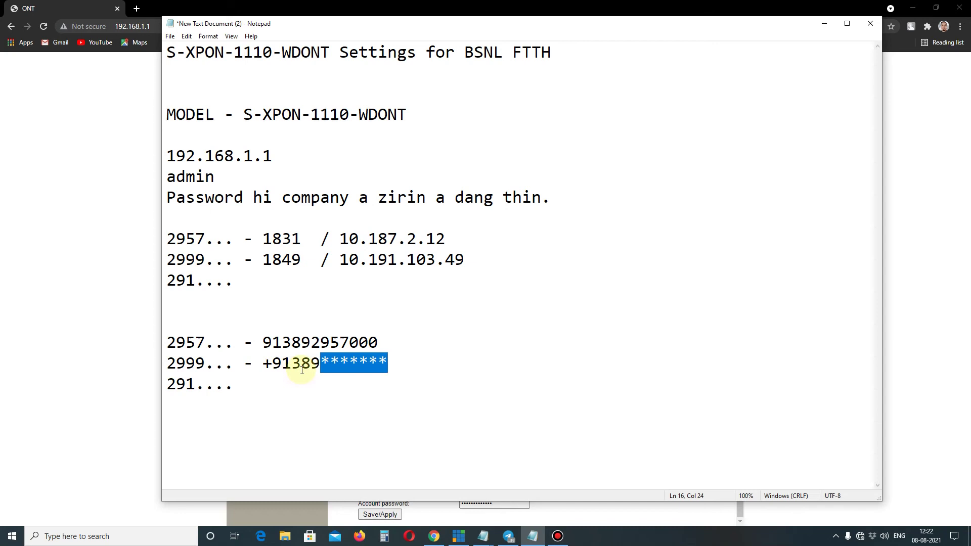
text(2999000)
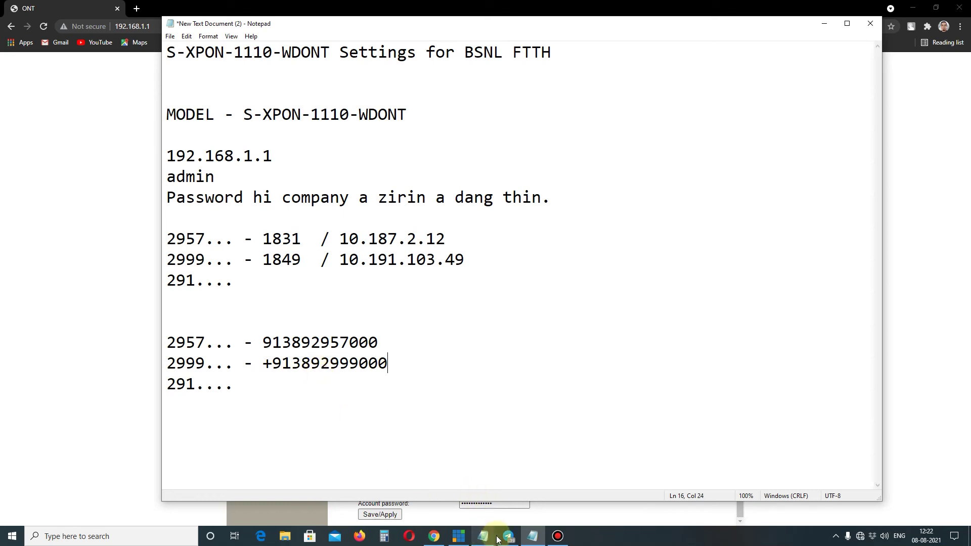
click(434, 536)
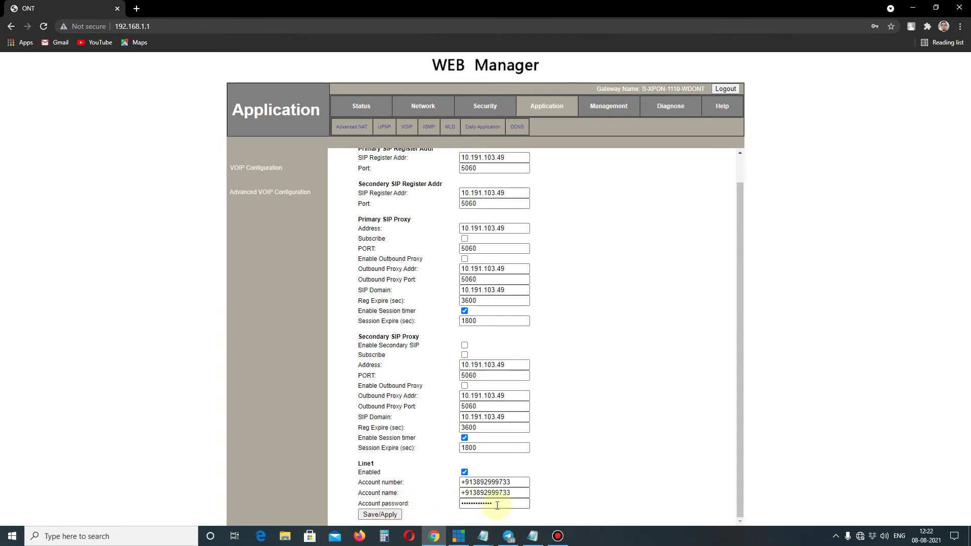
Step: Save the VOIP Configuration with Save/Apply, then go to the Network settings
click(390, 515)
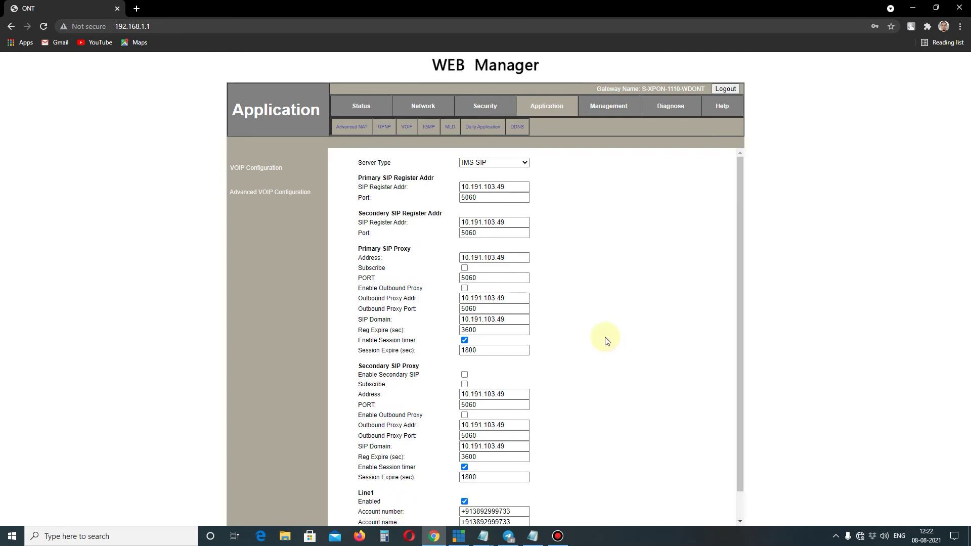
scroll(606, 339, down, 2)
scroll(606, 340, up, 2)
click(424, 111)
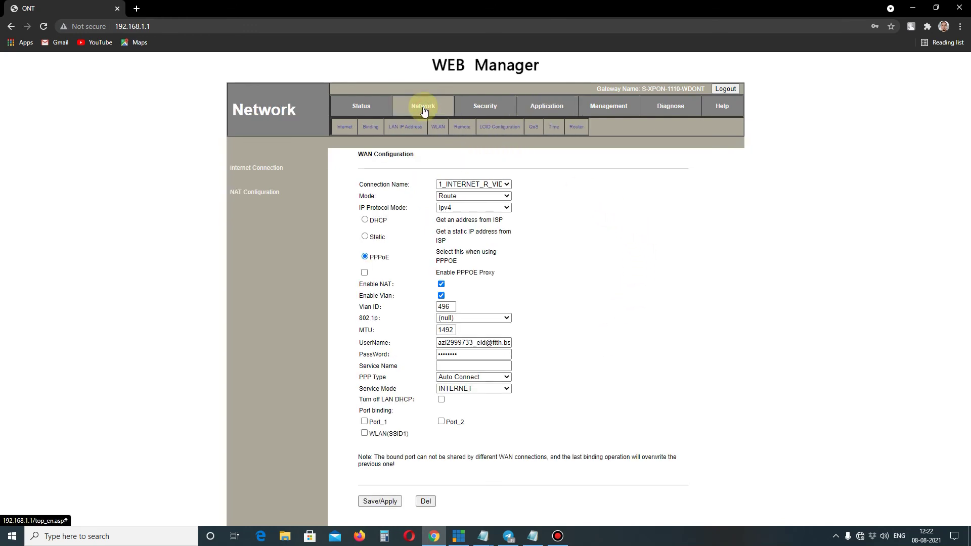
Step: Apply the WLAN Basic settings with SSID VLT, then go to WLAN Security
click(438, 129)
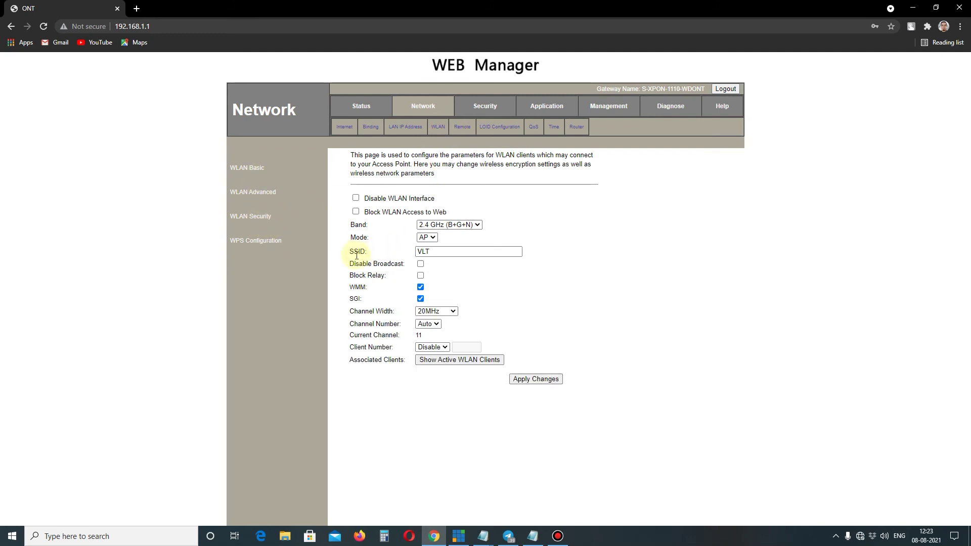
double_click(423, 251)
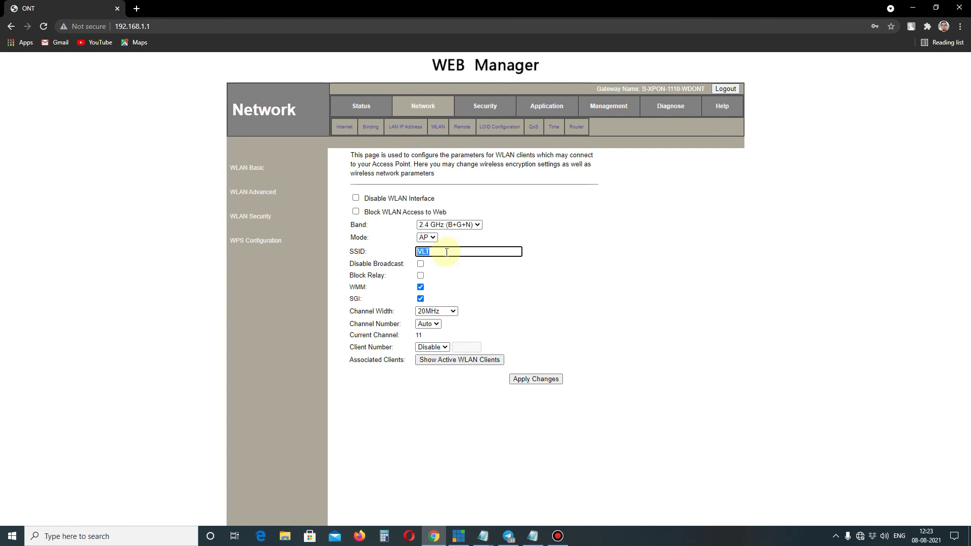
click(532, 383)
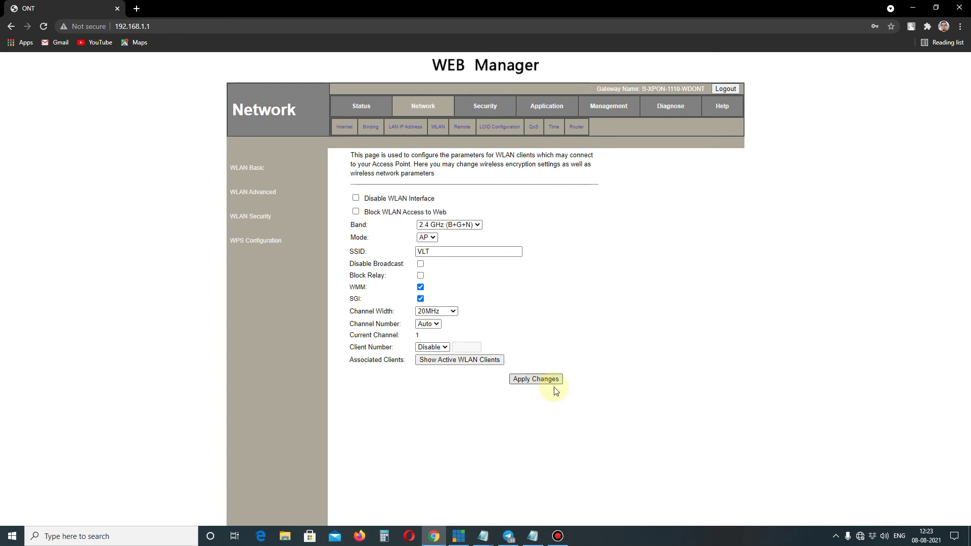
click(245, 218)
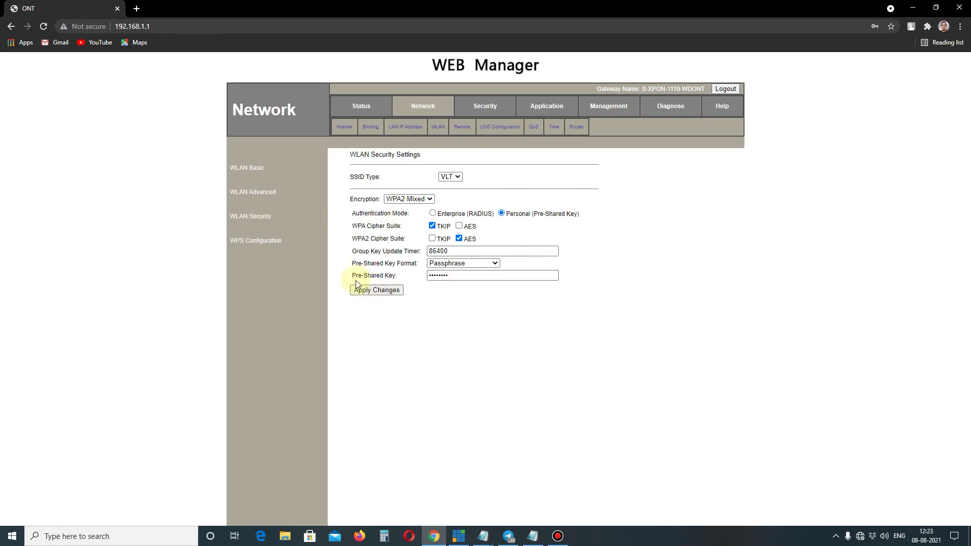
Step: Select the WPA2 Mixed pre-shared passphrase in the WLAN Security settings
click(454, 276)
double_click(455, 275)
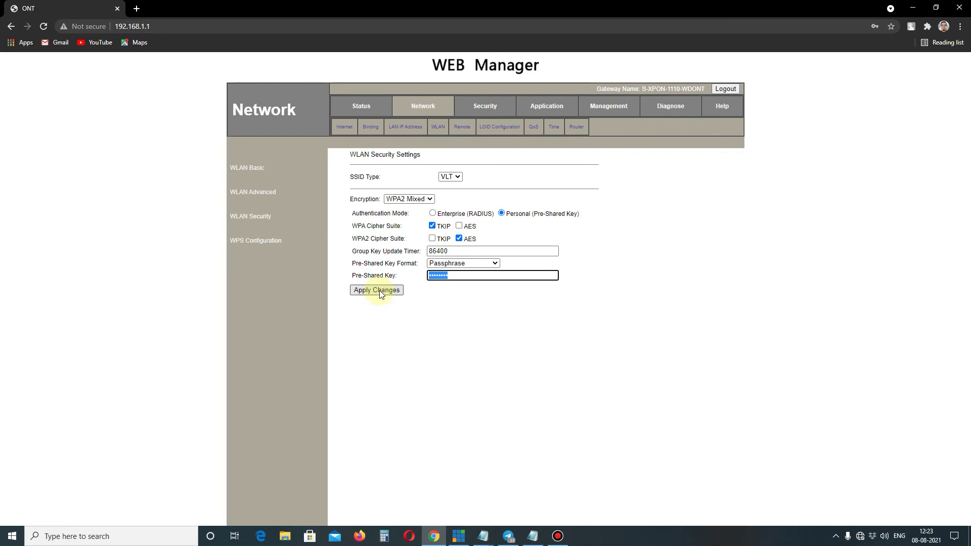
Step: Highlight the Wi-Fi key on the WPS page, then return to WLAN Basic via Security and Advanced
click(261, 245)
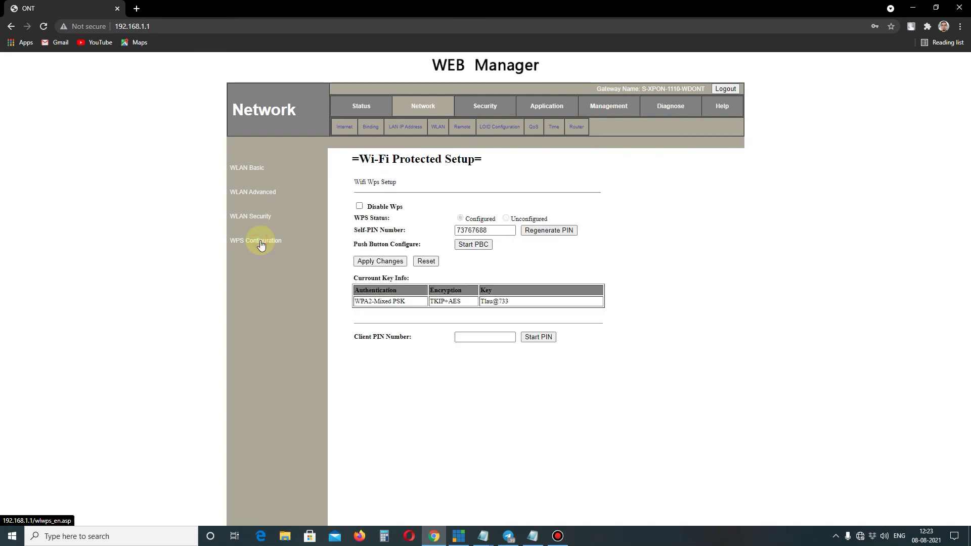
drag(515, 301, 478, 300)
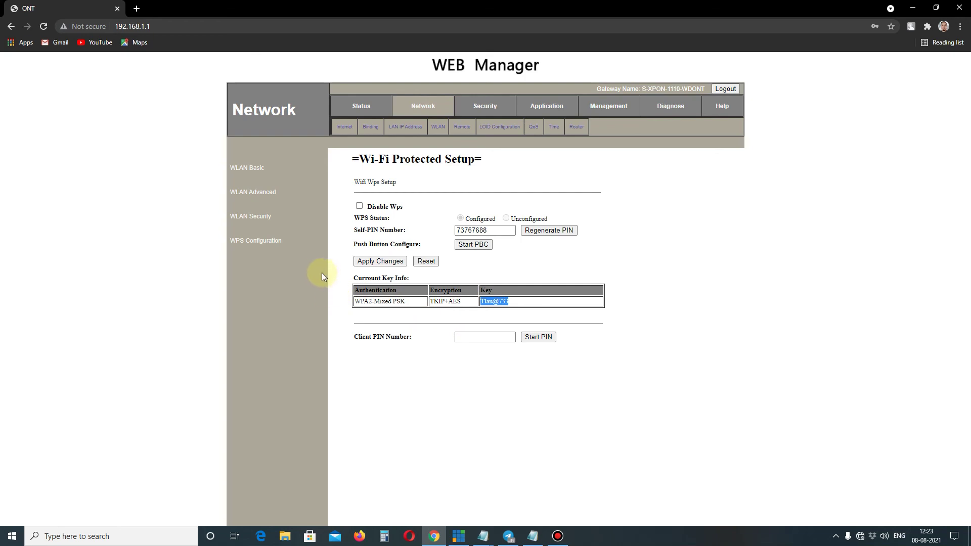
click(259, 218)
click(258, 193)
click(254, 169)
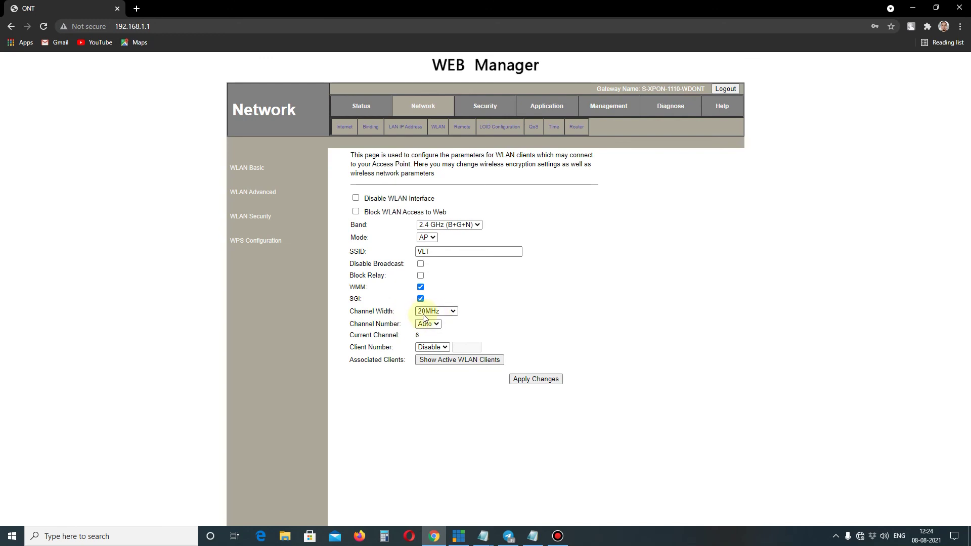
Step: Change the WLAN channel width from 20MHz to 20/40MHz and apply it
click(454, 312)
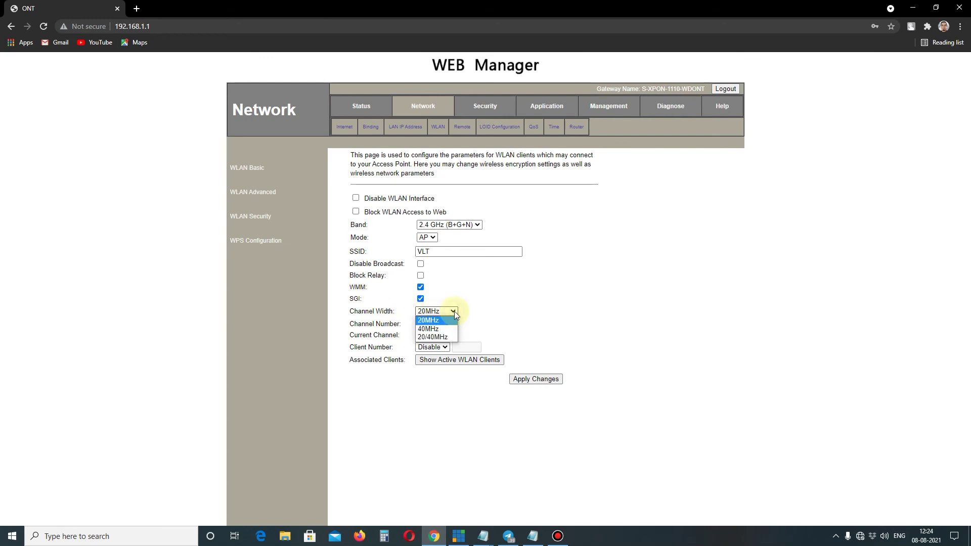
click(445, 338)
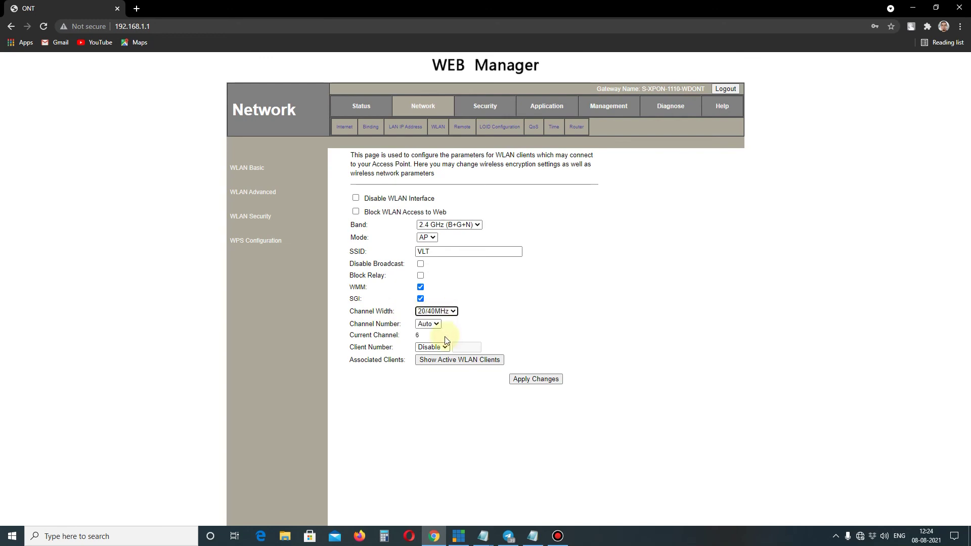
click(527, 380)
click(532, 536)
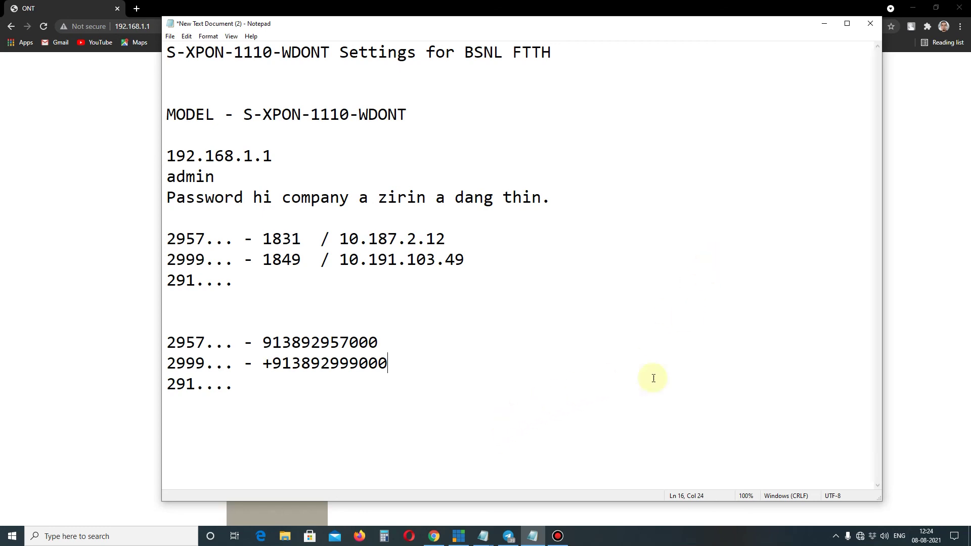
click(561, 538)
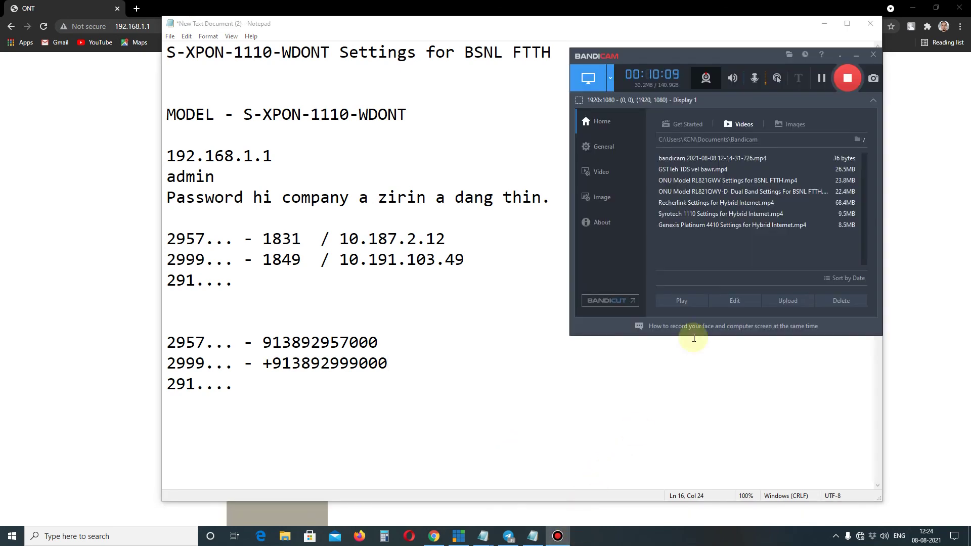